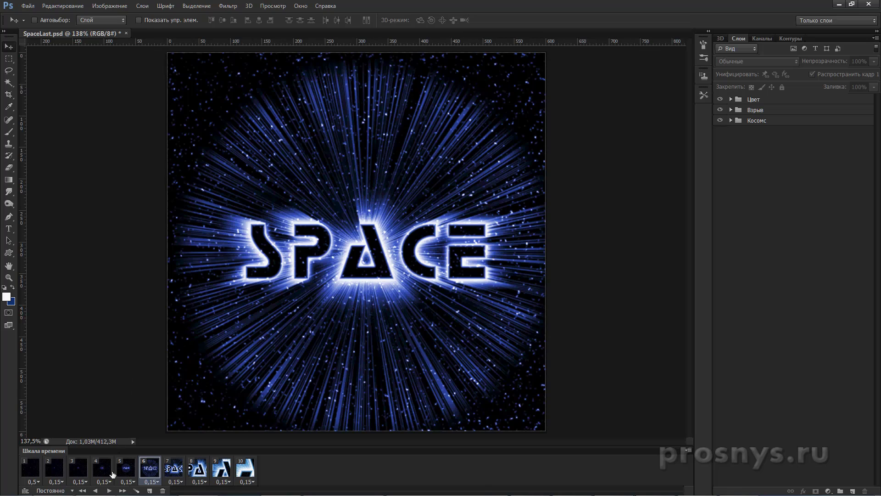
- Play the finished frame animation, and close SpaceLast.psd without saving the changes
{"action": "left_click", "coordinate": [109, 490]}
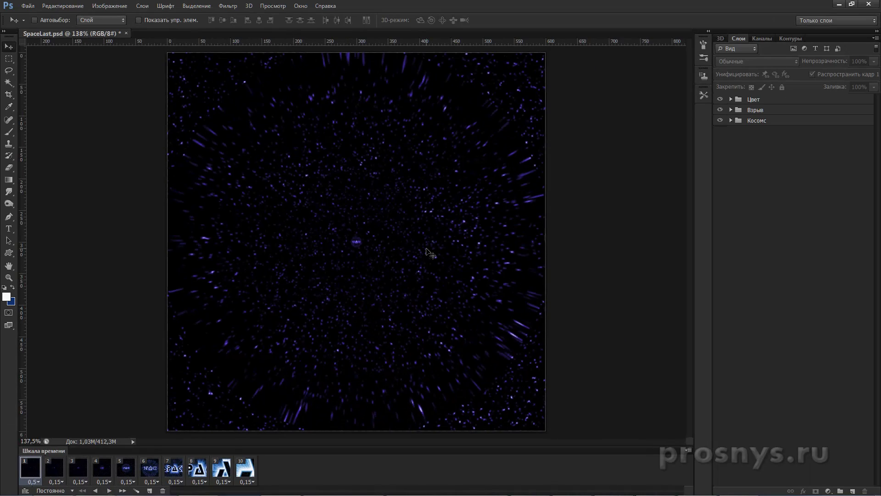
{"action": "key", "text": "ctrl+w"}
{"action": "key", "text": "n"}
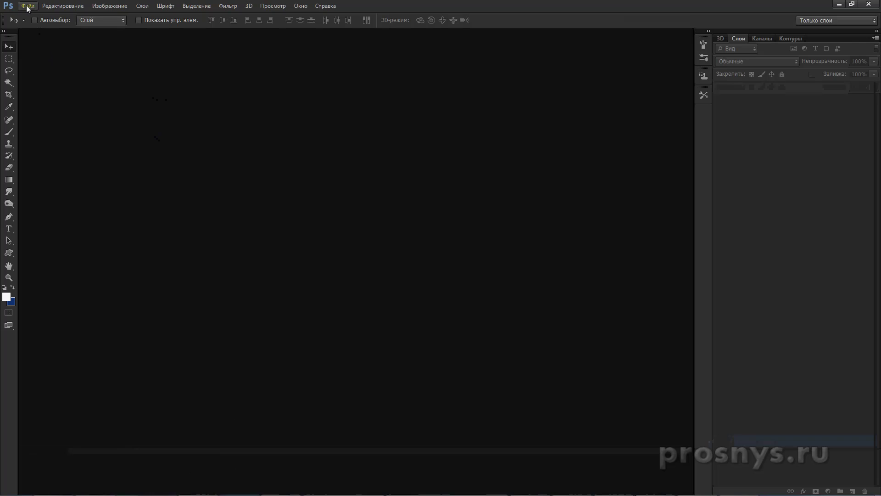
- Open Space.psd from the recently used documents
{"action": "left_click", "coordinate": [27, 6]}
{"action": "mouse_move", "coordinate": [92, 82]}
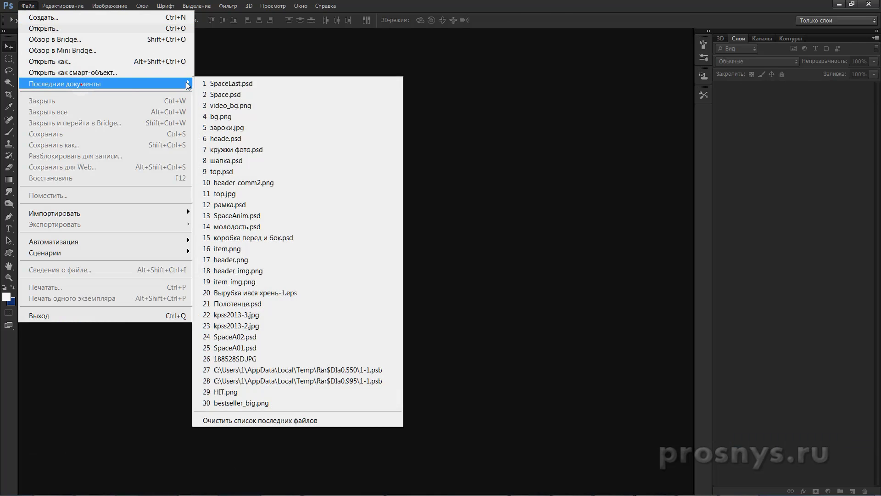
{"action": "left_click", "coordinate": [228, 97]}
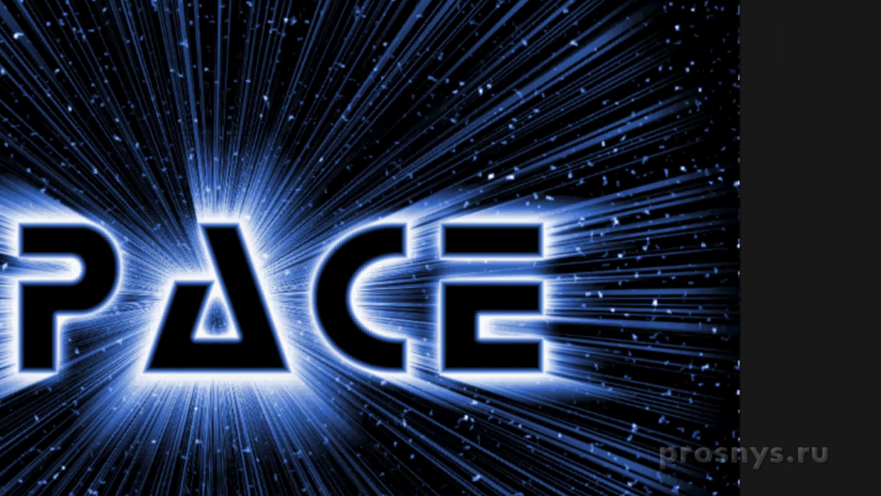
{"action": "left_click", "coordinate": [517, 261]}
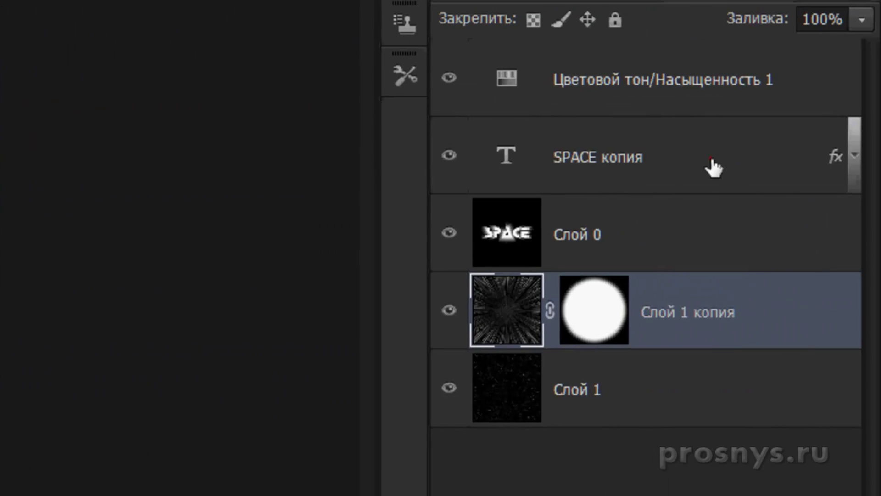
- Merge the layers SPACE копия, Слой 0 and Слой 1 копия into one and set its blend mode to Экран (Screen)
{"action": "left_click", "coordinate": [711, 159]}
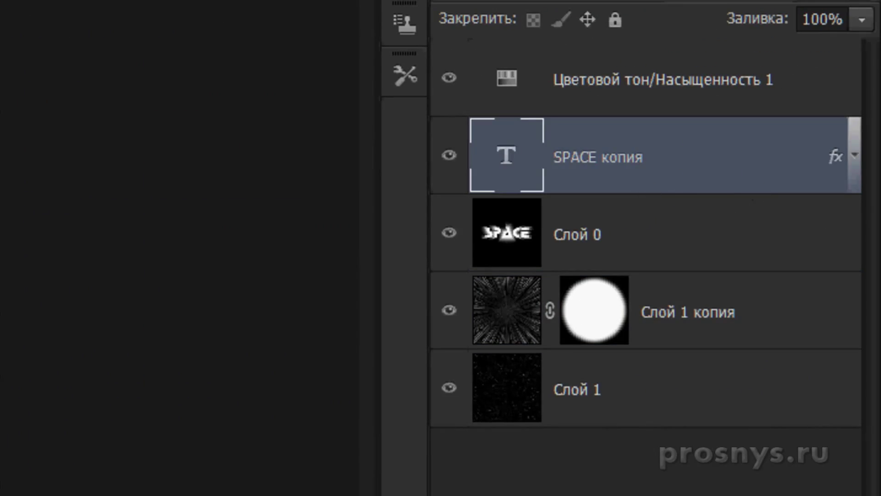
{"action": "left_click", "coordinate": [741, 321], "text": "shift"}
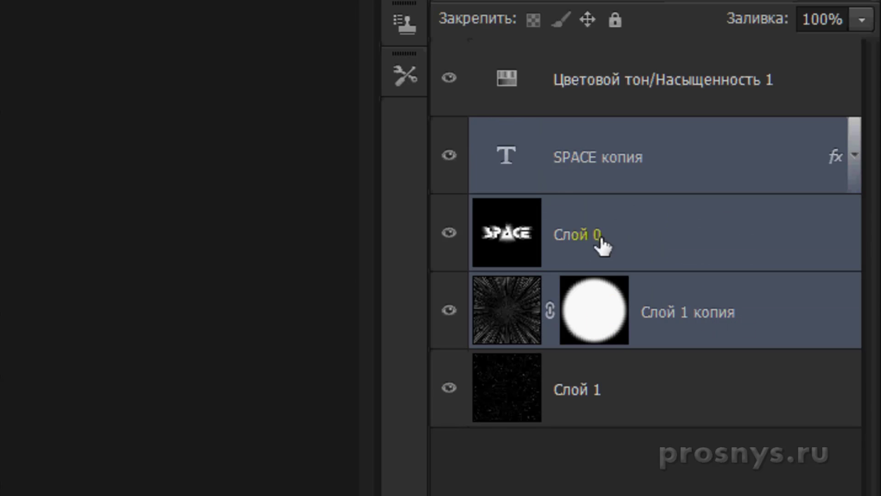
{"action": "left_click", "coordinate": [769, 318], "text": "shift"}
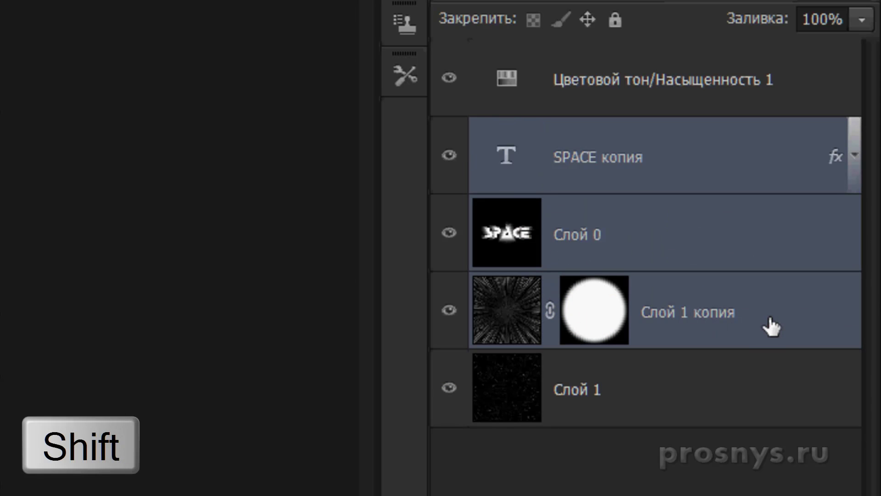
{"action": "key", "text": "ctrl+e"}
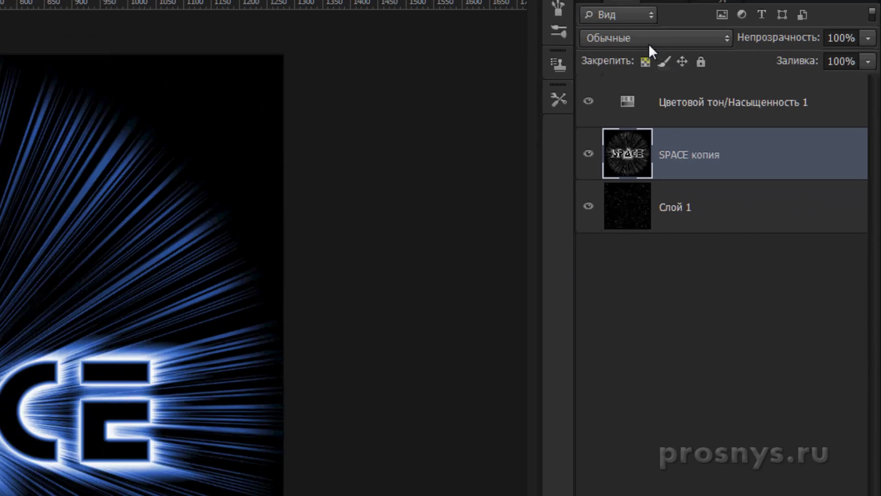
{"action": "left_click", "coordinate": [672, 51]}
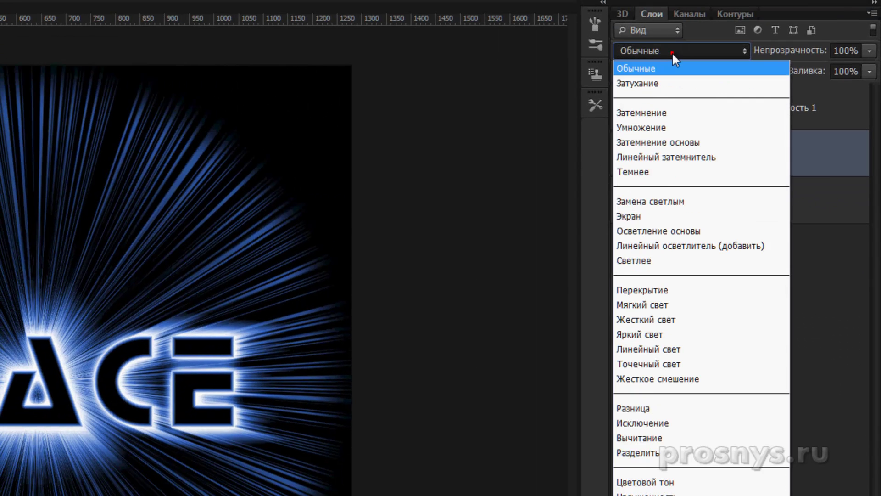
{"action": "left_click", "coordinate": [645, 216]}
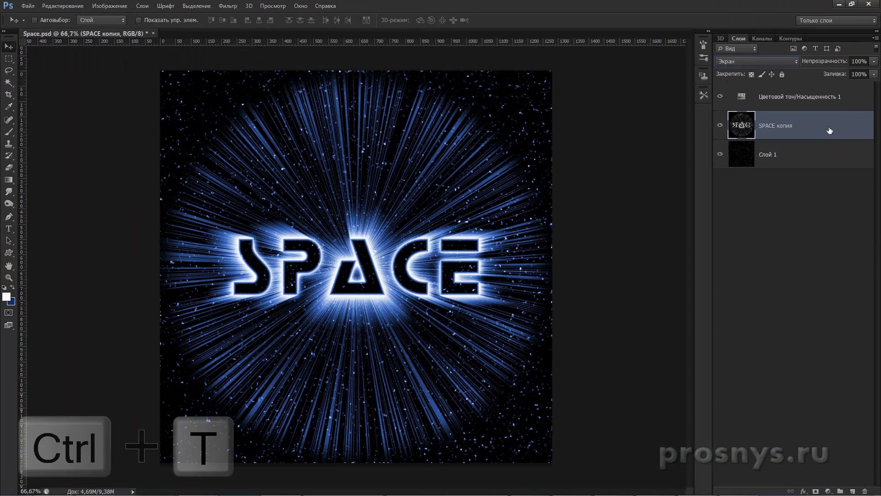
- Enlarge the merged SPACE layer proportionally from its centre with Free Transform until the middle of the letter A fills the canvas
{"action": "key", "text": "ctrl+t"}
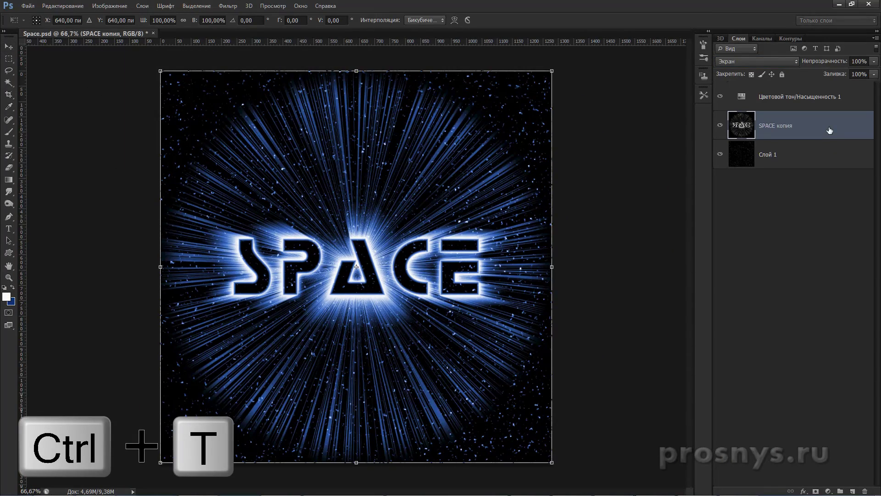
{"action": "key", "text": "ctrl+minus"}
{"action": "key", "text": "ctrl+minus"}
{"action": "key", "text": "ctrl+minus"}
{"action": "key", "text": "ctrl+minus"}
{"action": "key", "text": "ctrl+minus"}
{"action": "key", "text": "ctrl+minus"}
{"action": "key", "text": "ctrl+minus"}
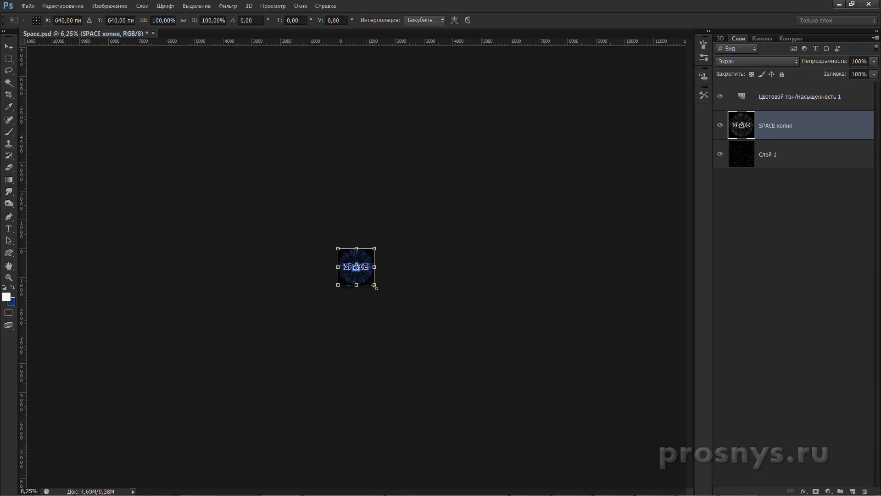
{"action": "key", "text": "shift+alt"}
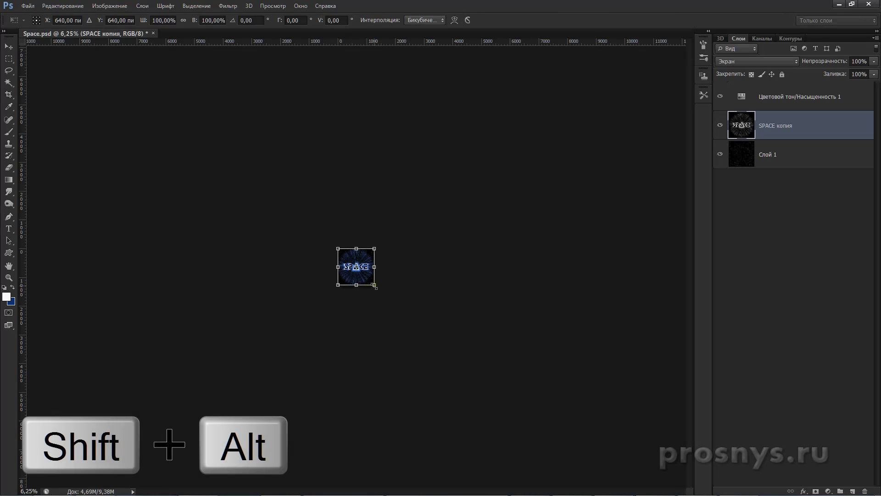
{"action": "left_click_drag", "start_coordinate": [374, 286], "coordinate": [677, 494]}
{"action": "key", "text": "Return"}
{"action": "key", "text": "ctrl+0"}
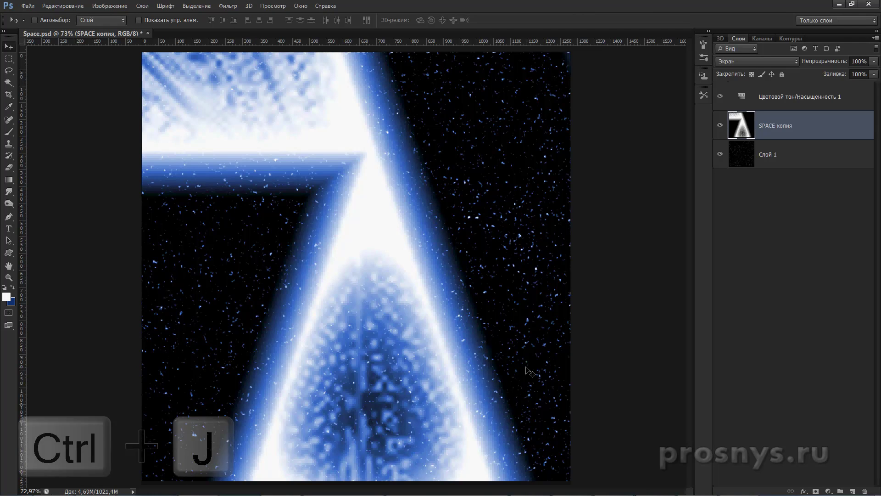
- Duplicate the enlarged SPACE layer and scale the copy to 50% in width and height with linked proportions
{"action": "key", "text": "ctrl+j"}
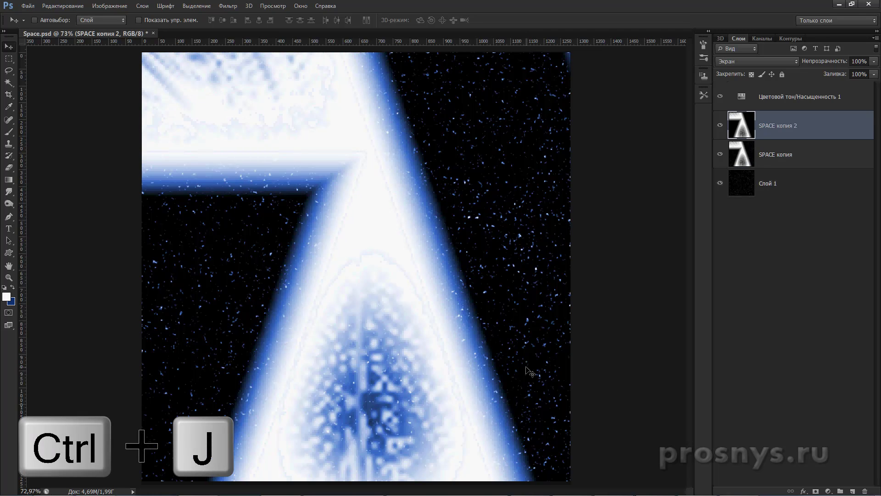
{"action": "key", "text": "ctrl+t"}
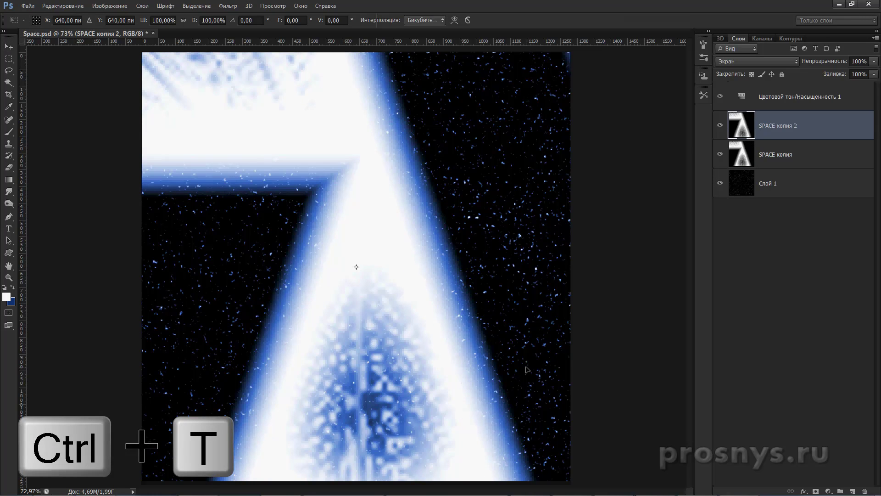
{"action": "key", "text": "ctrl+0"}
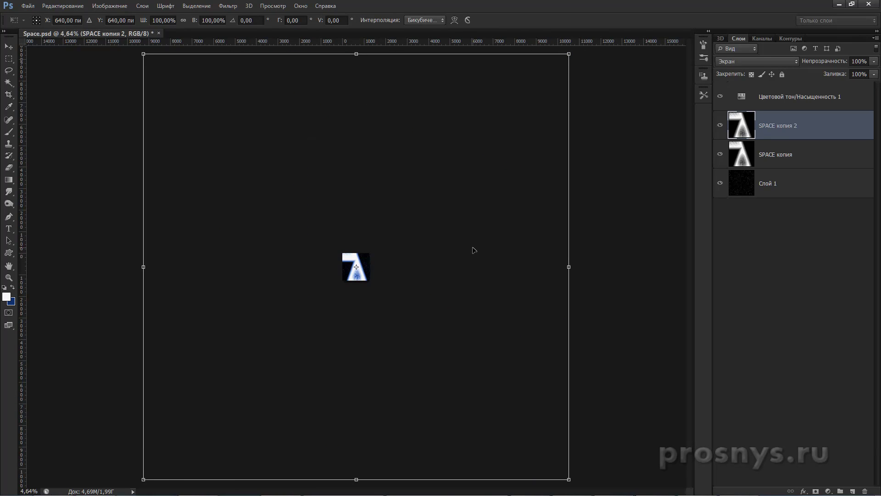
{"action": "left_click", "coordinate": [183, 20]}
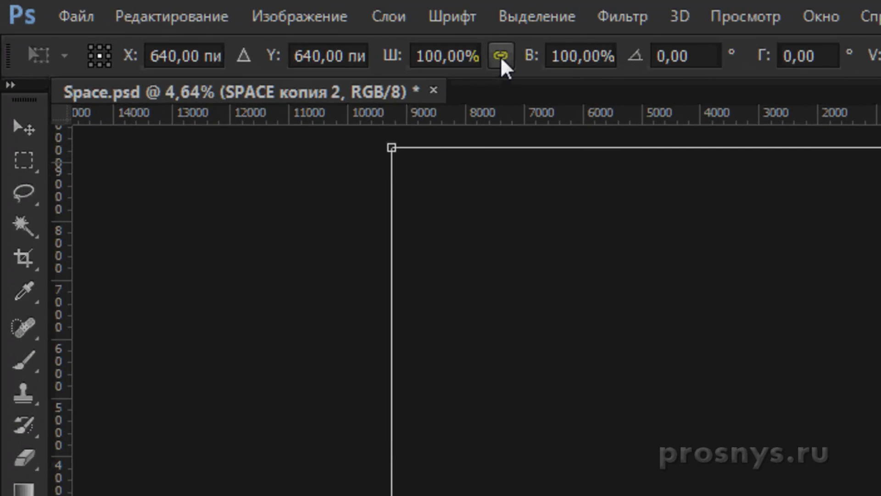
{"action": "left_click", "coordinate": [502, 56]}
{"action": "left_click", "coordinate": [437, 56]}
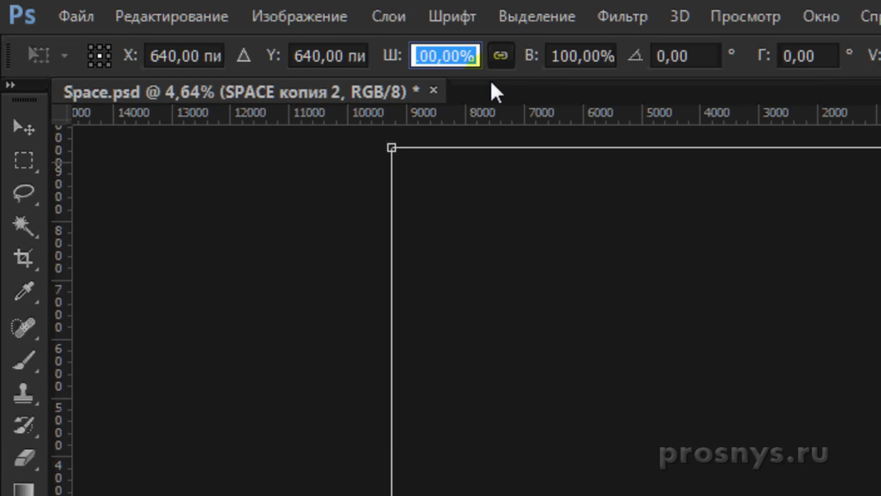
{"action": "type", "text": "50"}
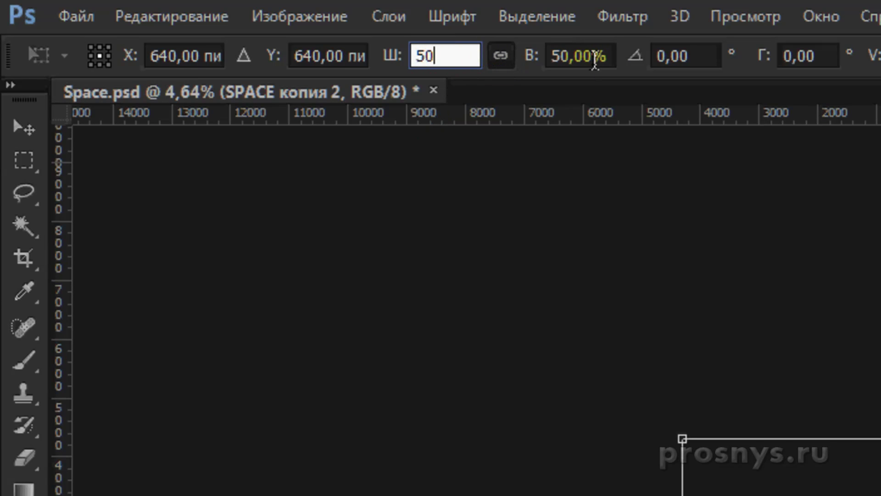
{"action": "key", "text": "Return"}
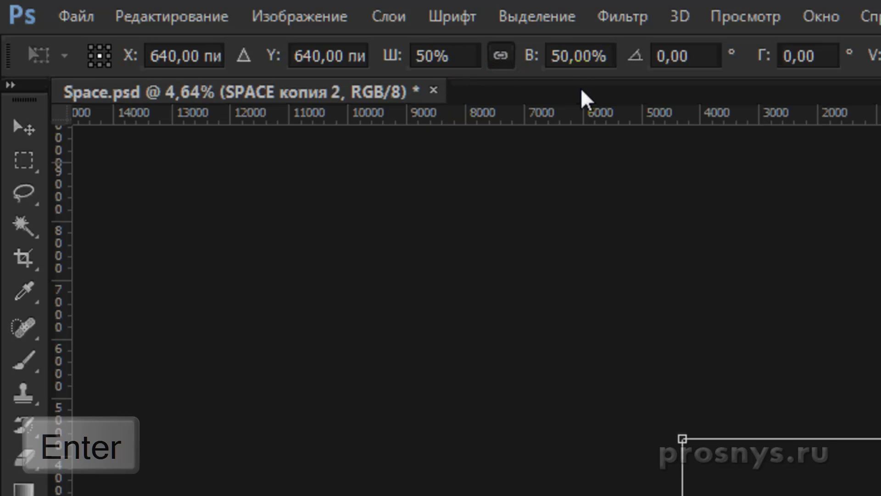
{"action": "key", "text": "Return"}
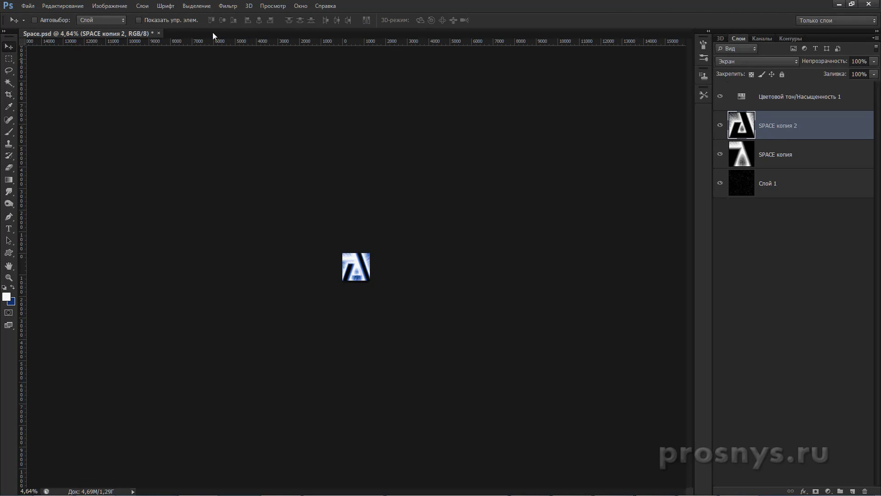
- Duplicate the reduced SPACE layer and repeat the same 50% transformation on the new copy
{"action": "key", "text": "ctrl+plus"}
{"action": "key", "text": "ctrl+plus"}
{"action": "key", "text": "ctrl+plus"}
{"action": "key", "text": "ctrl+plus"}
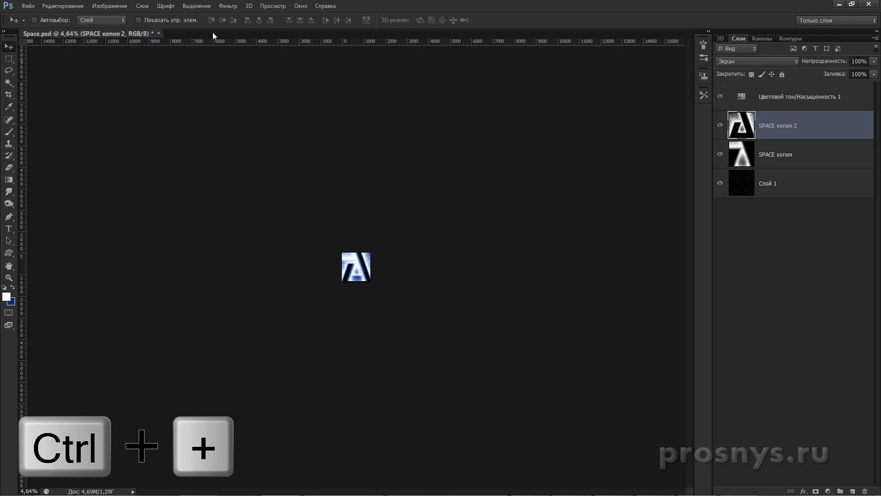
{"action": "key", "text": "ctrl+plus"}
{"action": "key", "text": "ctrl+plus"}
{"action": "key", "text": "ctrl+plus"}
{"action": "key", "text": "ctrl+plus"}
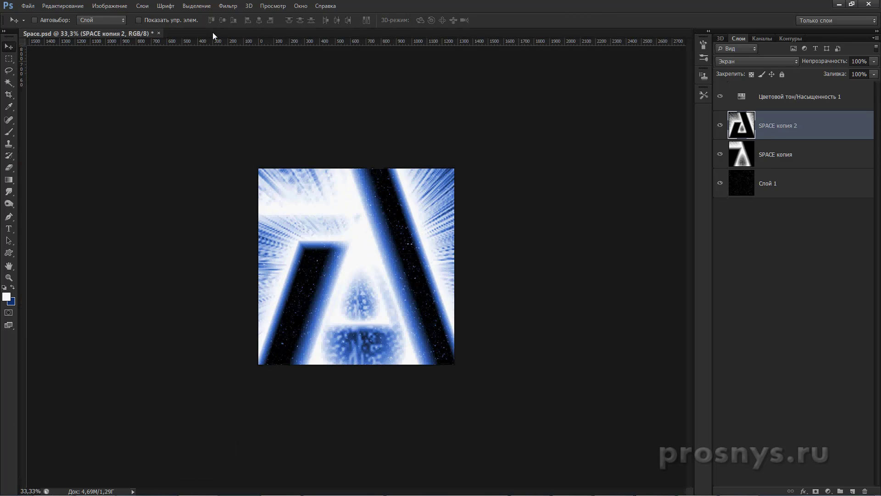
{"action": "key", "text": "ctrl+j"}
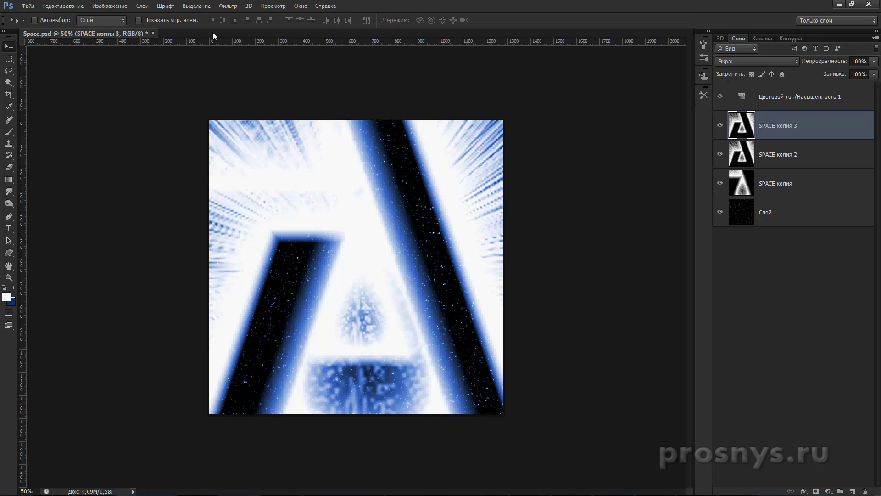
{"action": "key", "text": "ctrl+shift+t"}
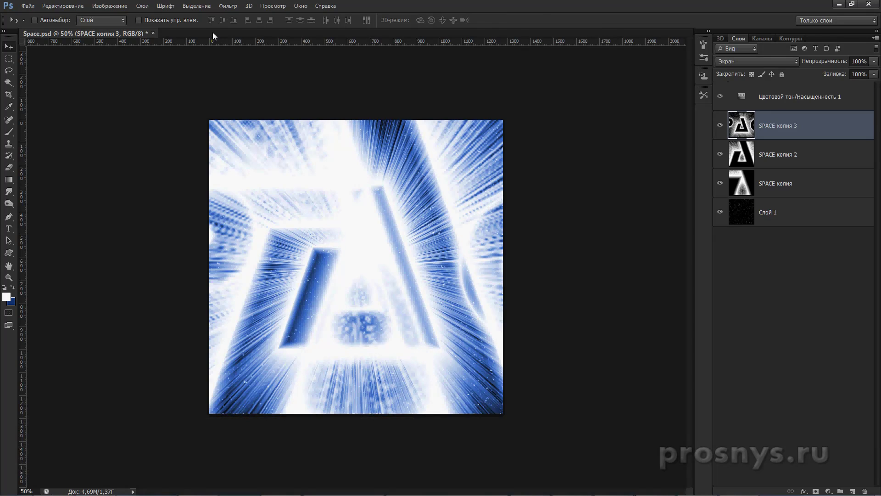
- Make further duplicates of the top SPACE layer, repeating the 50% reduction on each until SPACE копия 10 is a tiny dot
{"action": "left_click", "coordinate": [747, 129]}
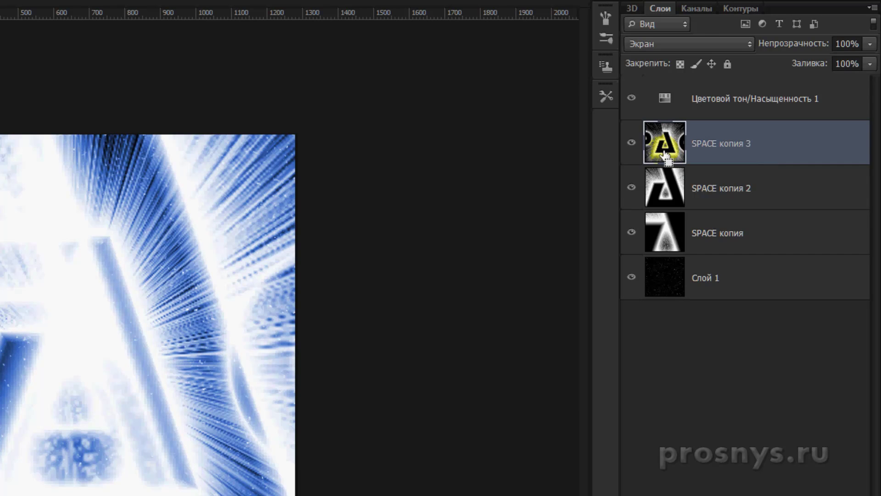
{"action": "key", "text": "ctrl+j"}
{"action": "key", "text": "ctrl+shift+t"}
{"action": "key", "text": "ctrl+shift+t"}
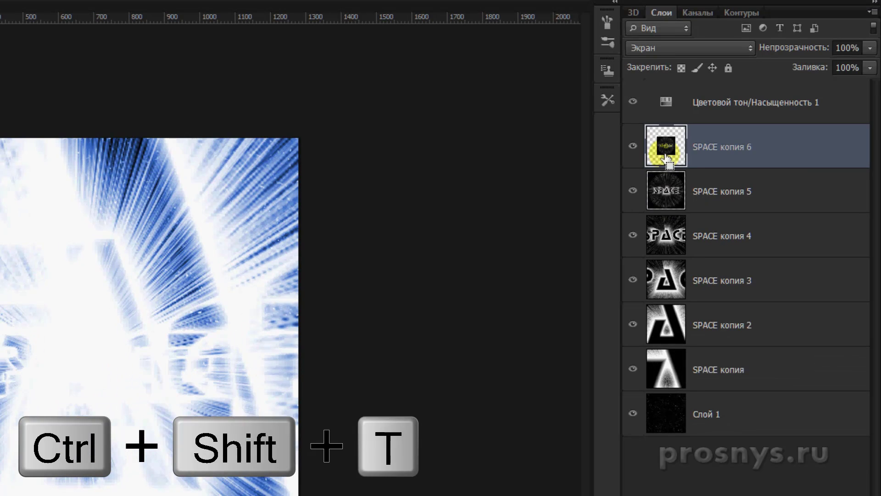
{"action": "key", "text": "ctrl+shift+t"}
{"action": "key", "text": "ctrl+shift+t"}
{"action": "key", "text": "ctrl+shift+t"}
{"action": "key", "text": "ctrl+j"}
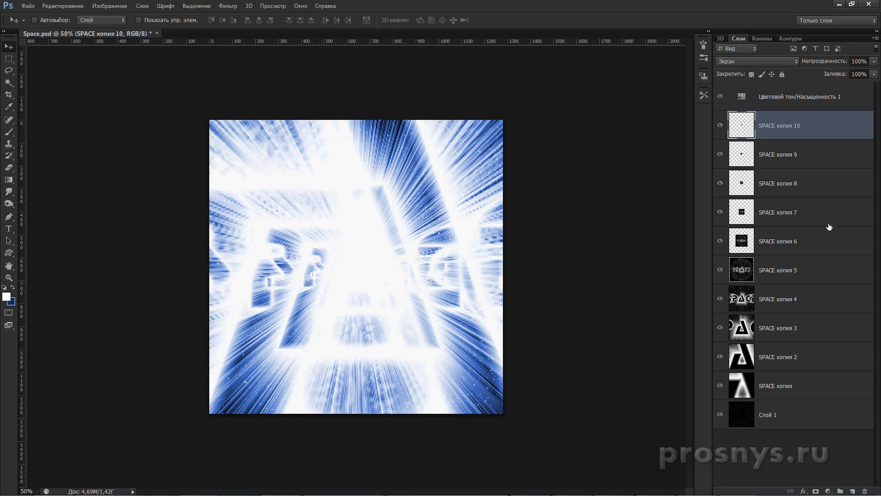
- Hide all SPACE copy layers beneath the smallest one, from SPACE копия 9 down to SPACE копия
{"action": "left_click_drag", "start_coordinate": [720, 154], "coordinate": [720, 385]}
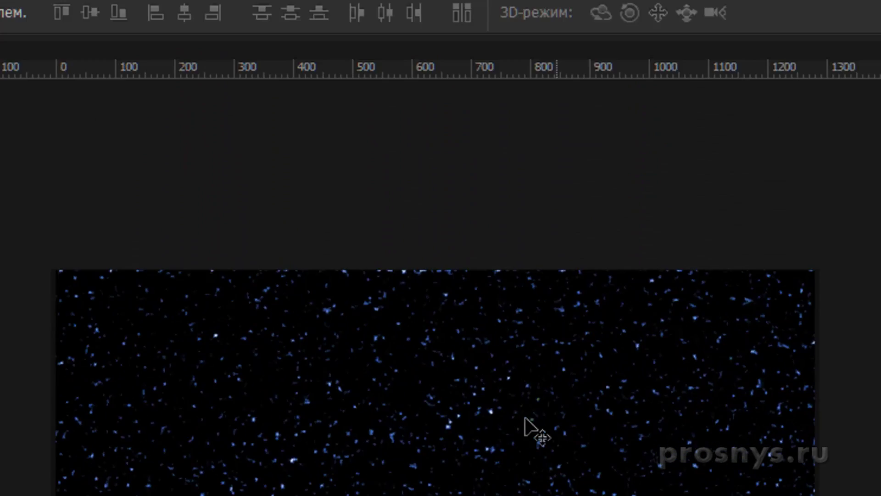
- Show the timeline (Шкала времени) and set the first frame's delay to 0,1 seconds
{"action": "left_click", "coordinate": [287, 16]}
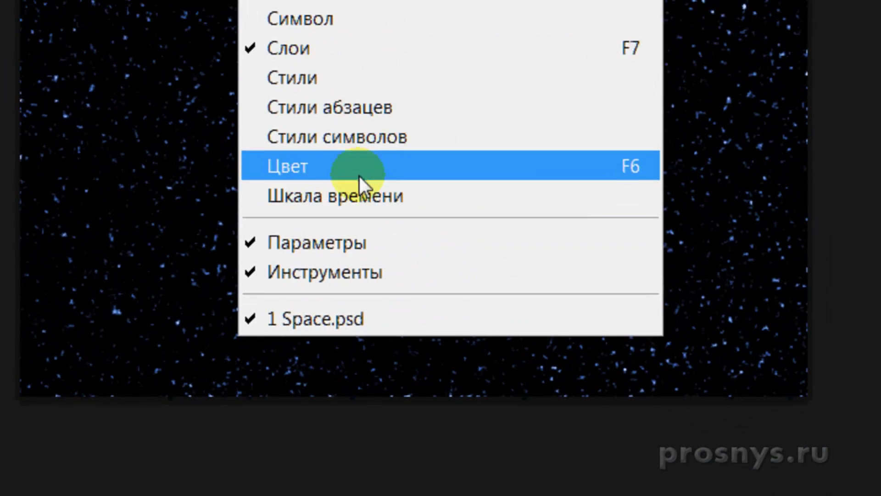
{"action": "left_click", "coordinate": [361, 182]}
{"action": "left_click", "coordinate": [430, 410]}
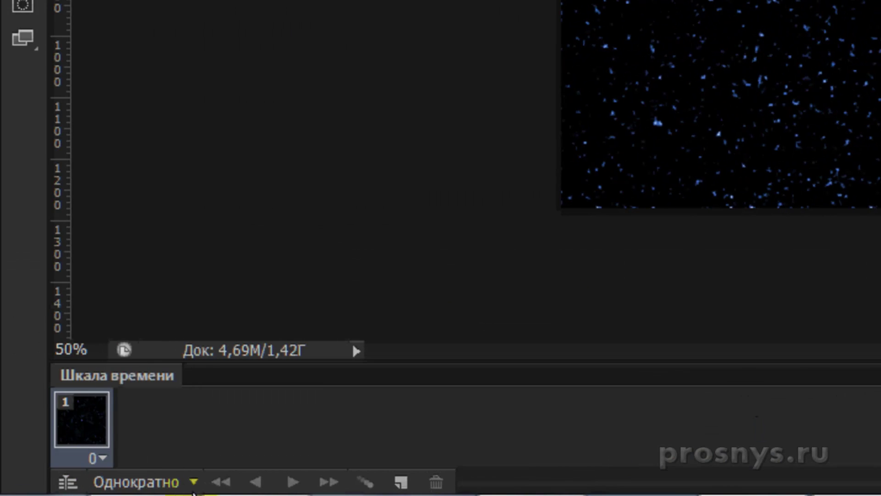
{"action": "left_click", "coordinate": [0, 457]}
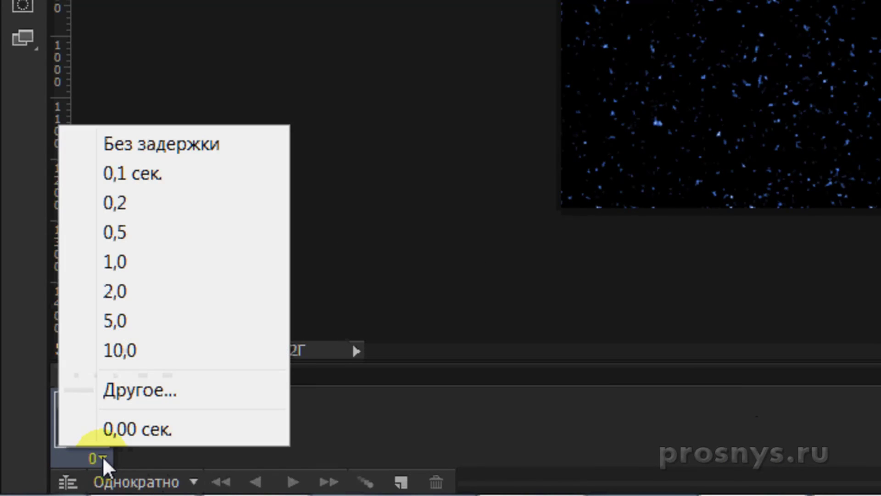
{"action": "left_click", "coordinate": [157, 175]}
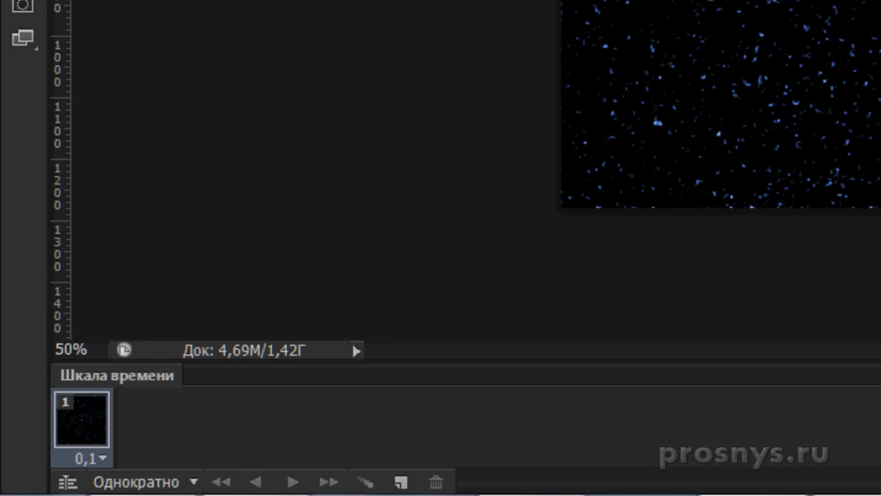
- Add frames 2 to 5, replacing the visible SPACE layer in each with SPACE копия 9, 8, 7 and 6 in turn
{"action": "left_click", "coordinate": [400, 481]}
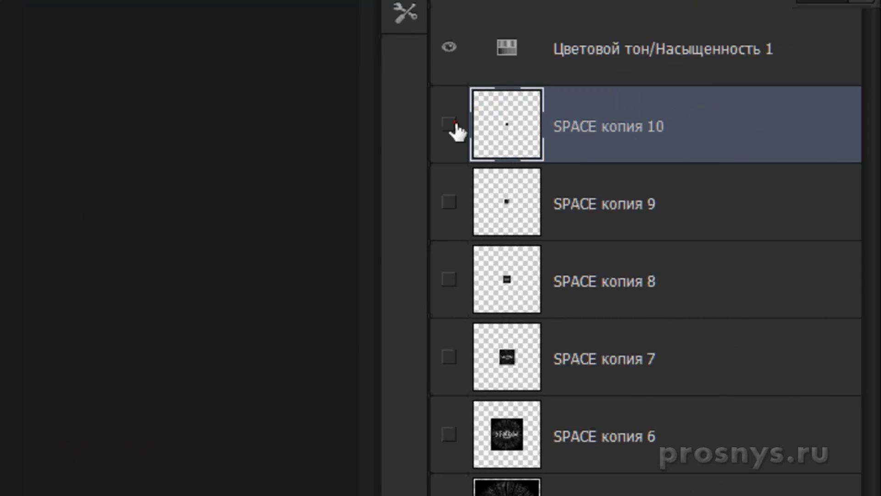
{"action": "left_click", "coordinate": [451, 199]}
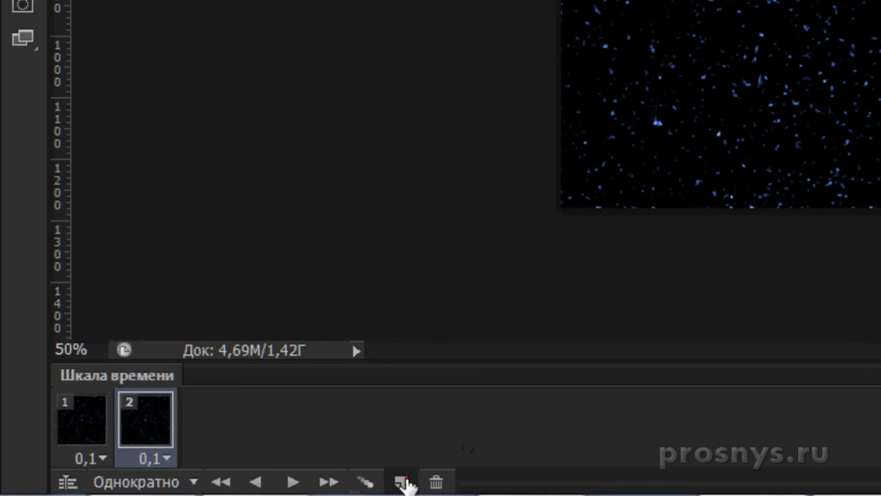
{"action": "left_click", "coordinate": [399, 480]}
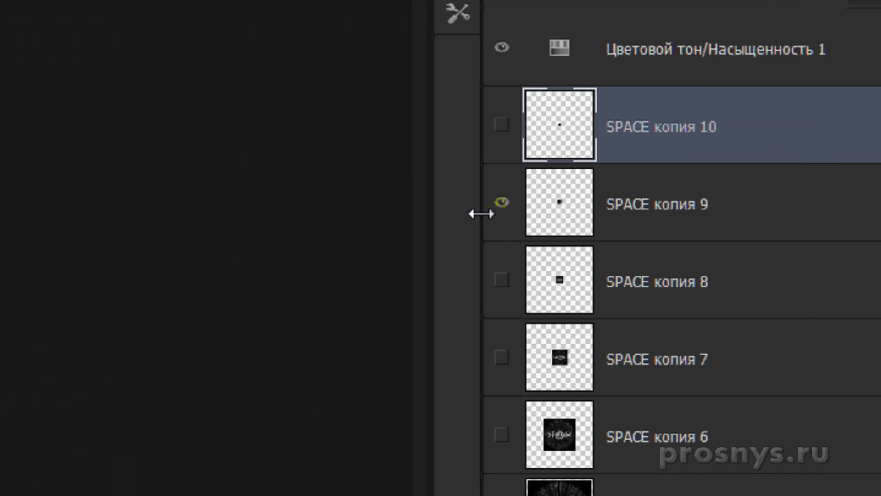
{"action": "left_click", "coordinate": [499, 203]}
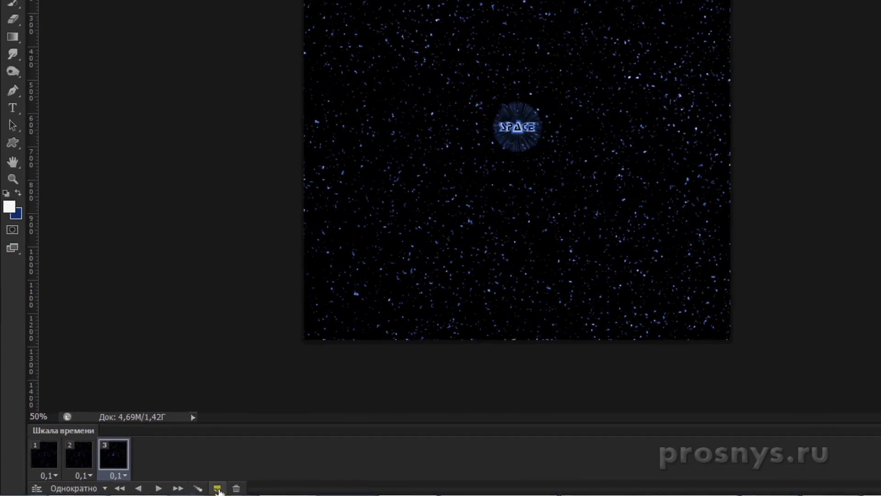
{"action": "left_click", "coordinate": [387, 482]}
{"action": "left_click", "coordinate": [387, 482]}
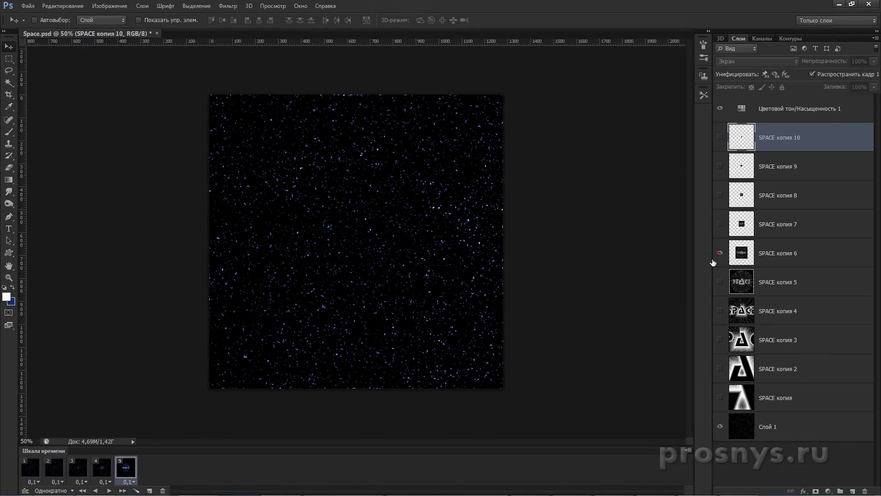
- Add frames 6 and 7, showing SPACE копия 5 in frame 6 and SPACE копия 4 in frame 7 instead of the preceding copy
{"action": "left_click", "coordinate": [150, 490]}
{"action": "left_click", "coordinate": [720, 253]}
{"action": "left_click", "coordinate": [720, 282]}
{"action": "left_click", "coordinate": [150, 490]}
{"action": "left_click", "coordinate": [719, 282]}
{"action": "left_click", "coordinate": [720, 310]}
- Add frames 8, 9 and 10, replacing the visible copy with SPACE копия 3, SPACE копия 2 and SPACE копия respectively
{"action": "left_click", "coordinate": [150, 490]}
{"action": "left_click", "coordinate": [719, 311]}
{"action": "left_click", "coordinate": [720, 340]}
{"action": "left_click", "coordinate": [150, 490]}
{"action": "left_click", "coordinate": [720, 340]}
{"action": "left_click", "coordinate": [719, 369]}
{"action": "left_click", "coordinate": [149, 490]}
{"action": "left_click", "coordinate": [719, 397]}
{"action": "left_click", "coordinate": [719, 368]}
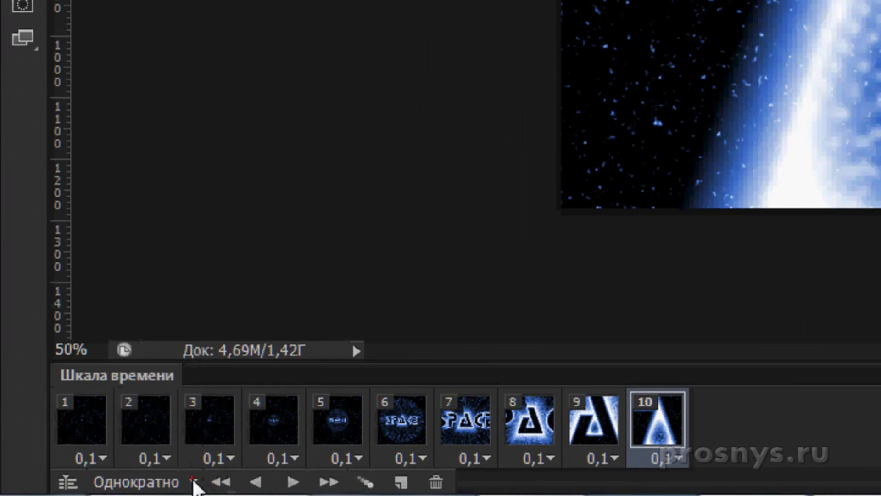
- Set the animation's looping to Постоянно and the first frame's delay to 0,5 seconds
{"action": "left_click", "coordinate": [72, 490]}
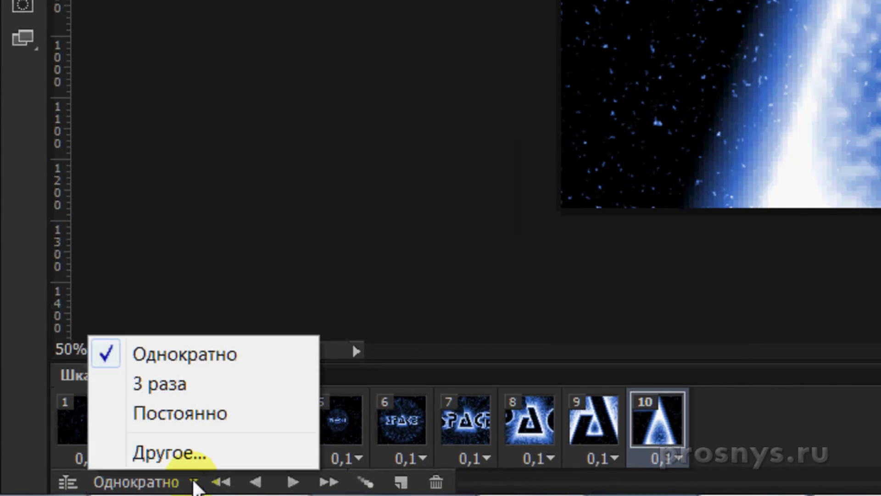
{"action": "left_click", "coordinate": [212, 425]}
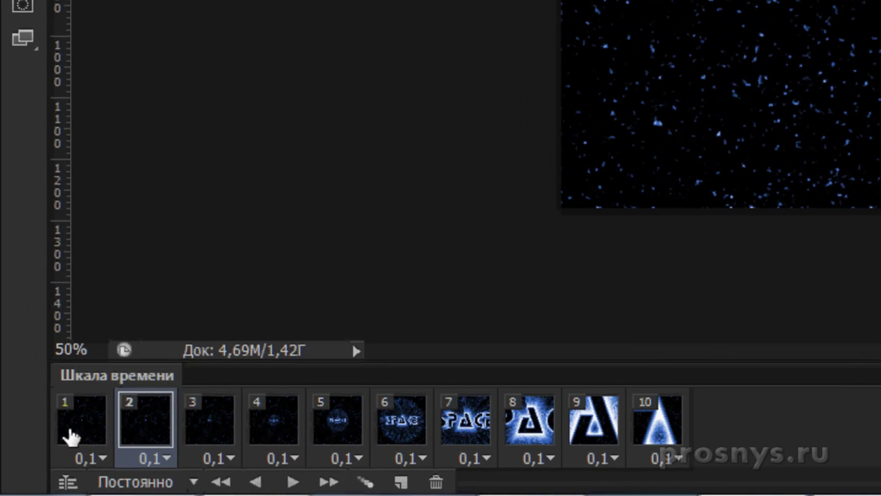
{"action": "left_click", "coordinate": [64, 455]}
{"action": "left_click", "coordinate": [102, 459]}
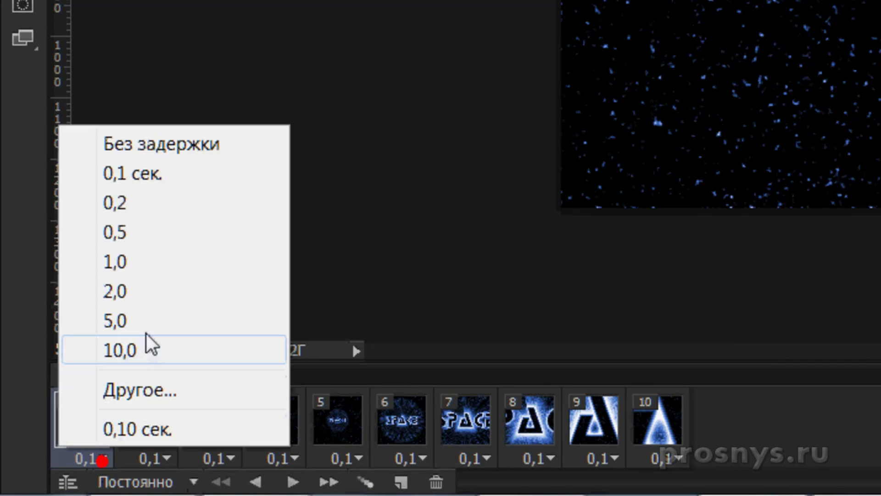
{"action": "left_click", "coordinate": [132, 230]}
- Play the ten-frame animation to check the text's motion, and stop it
{"action": "left_click", "coordinate": [296, 482]}
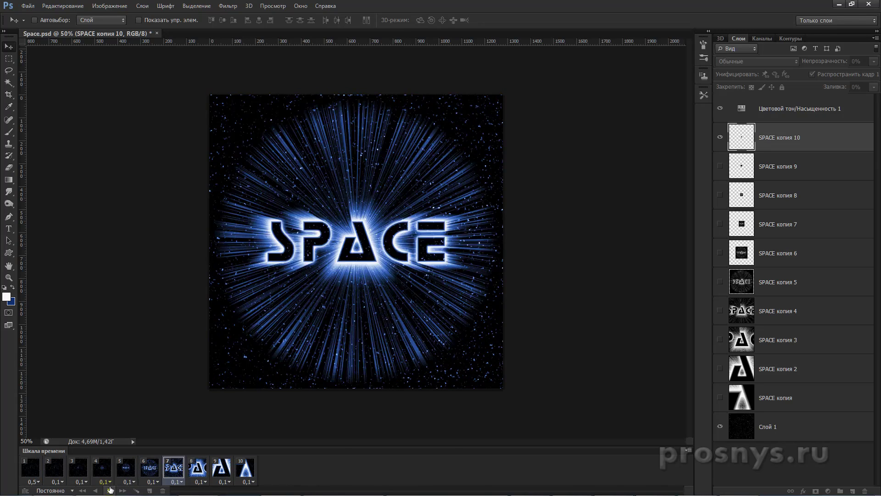
{"action": "left_click", "coordinate": [110, 491]}
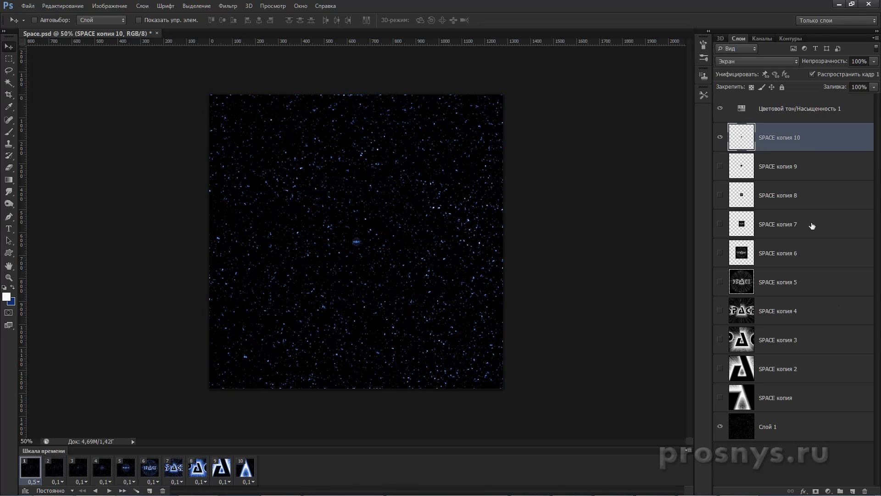
- Group all layers from SPACE копия 10 to SPACE копия as Взрыв and select the starry Слой 1
{"action": "left_click", "coordinate": [814, 408], "text": "shift"}
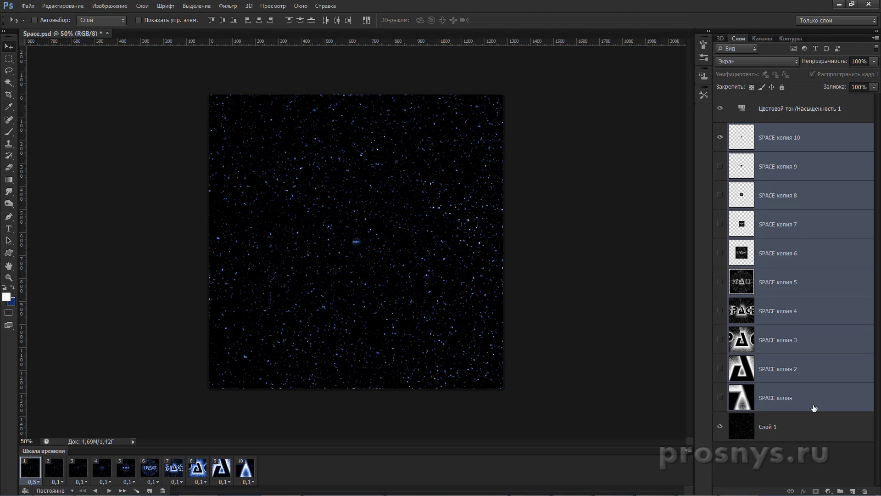
{"action": "key", "text": "ctrl+g"}
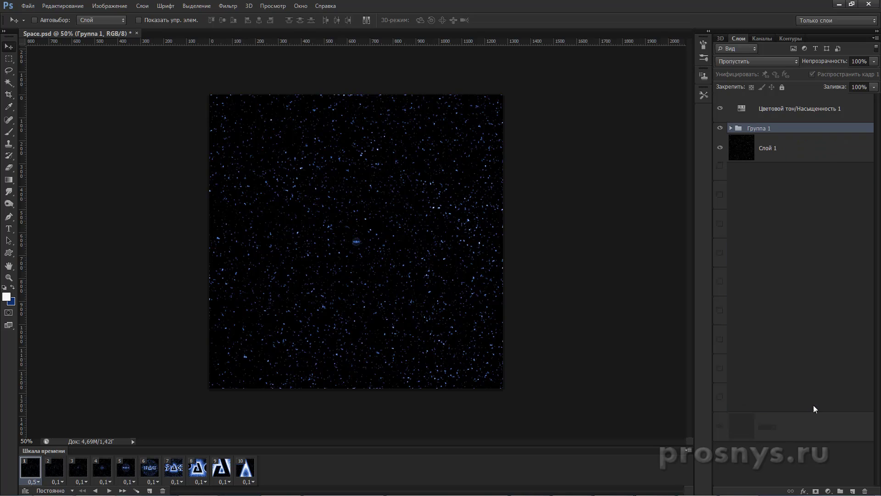
{"action": "left_click", "coordinate": [801, 153]}
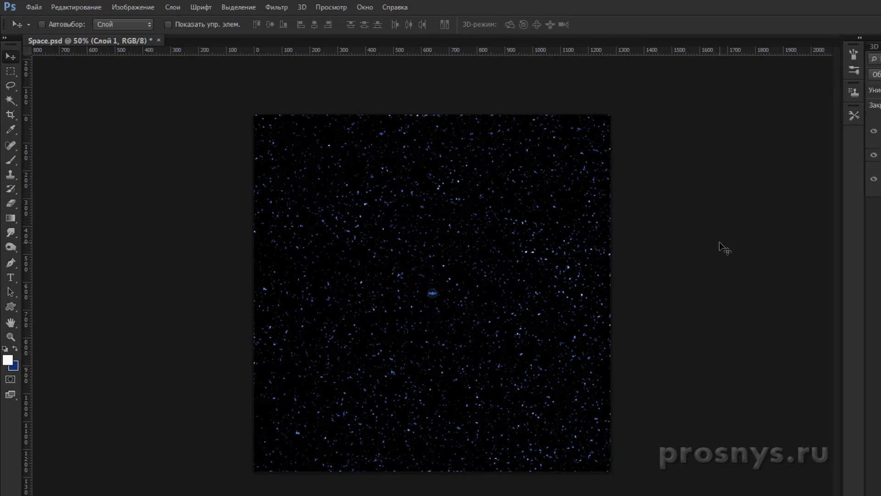
{"action": "left_click", "coordinate": [277, 7]}
{"action": "left_click", "coordinate": [328, 166]}
{"action": "left_click", "coordinate": [500, 270]}
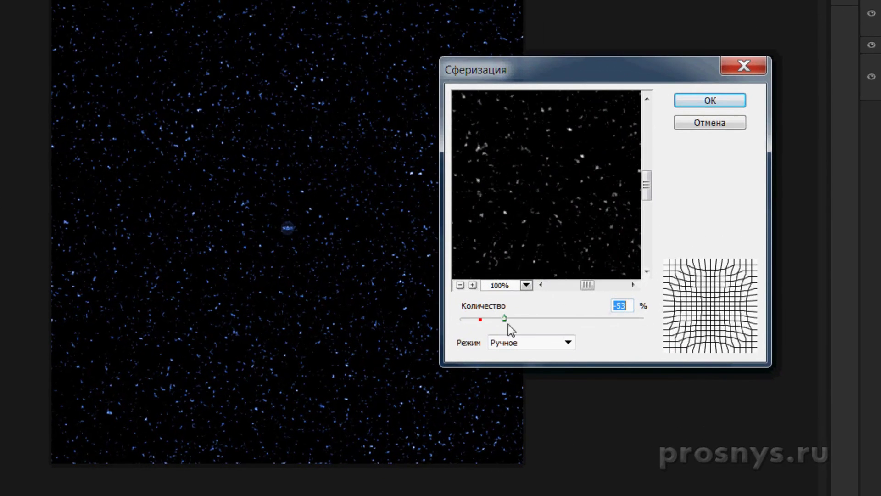
{"action": "left_click_drag", "start_coordinate": [595, 361], "coordinate": [688, 371]}
{"action": "left_click_drag", "start_coordinate": [625, 330], "coordinate": [557, 340]}
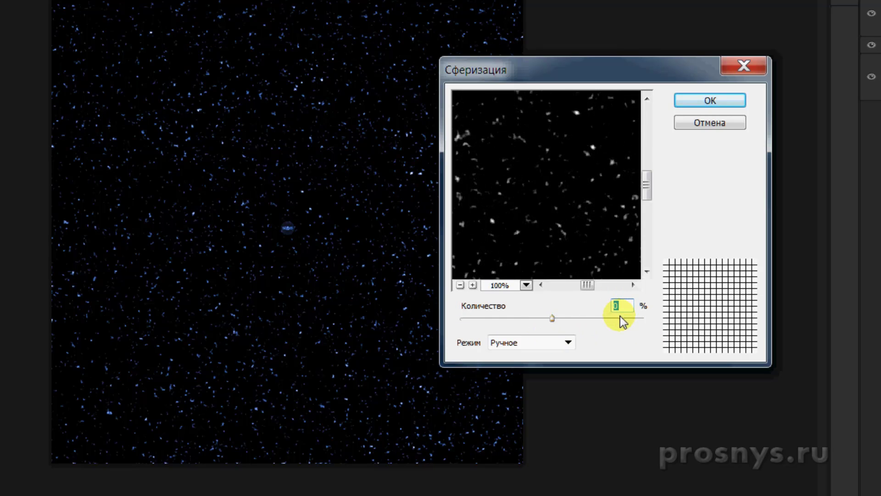
{"action": "left_click", "coordinate": [715, 127]}
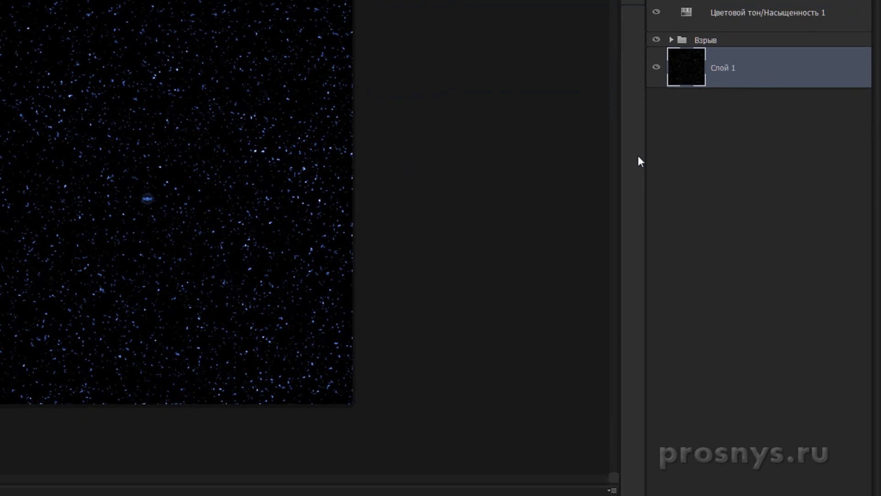
- Duplicate Слой 1 up to Слой 1 копия 10 and delete the original Слой 1
{"action": "key", "text": "ctrl+j"}
{"action": "key", "text": "ctrl+j"}
{"action": "key", "text": "ctrl+j"}
{"action": "key", "text": "ctrl+j"}
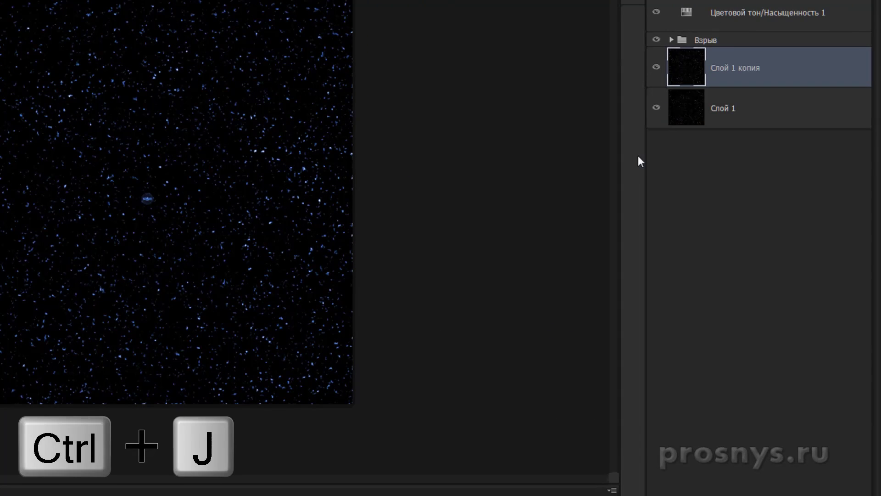
{"action": "key", "text": "ctrl+j"}
{"action": "key", "text": "ctrl+j"}
{"action": "key", "text": "ctrl+j"}
{"action": "key", "text": "ctrl+j"}
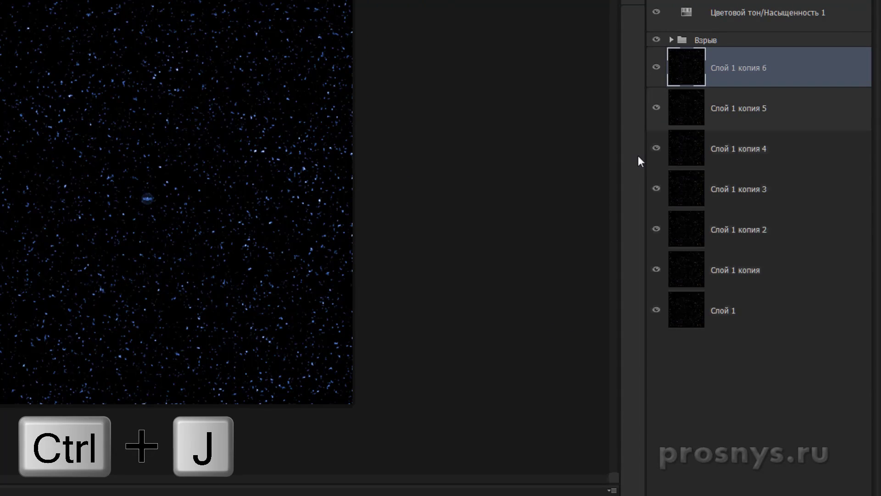
{"action": "key", "text": "ctrl+j"}
{"action": "key", "text": "ctrl+j"}
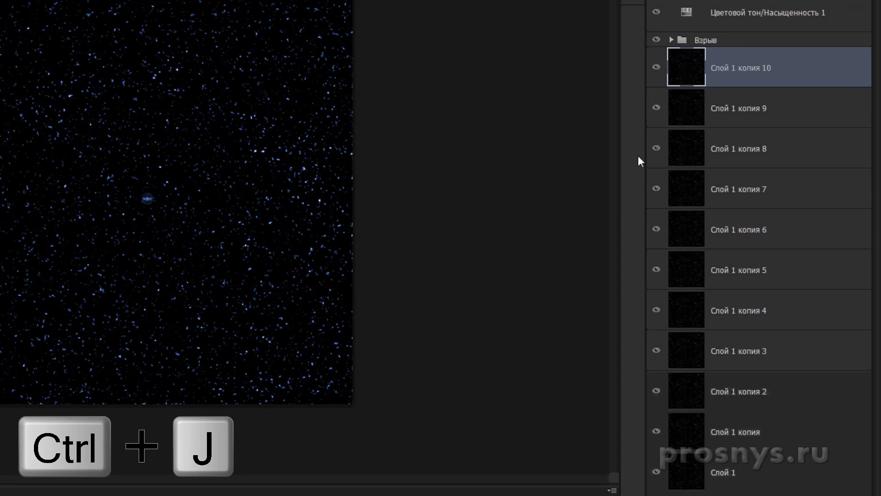
{"action": "left_click", "coordinate": [763, 474]}
{"action": "key", "text": "Delete"}
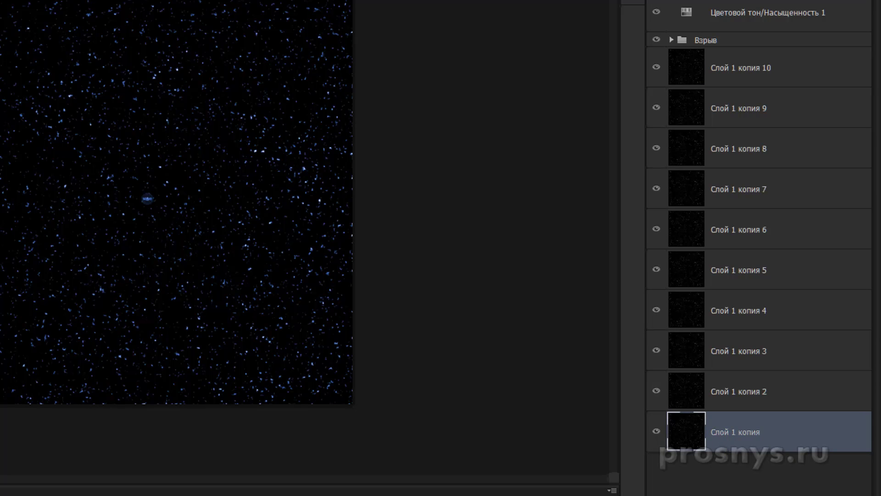
- Apply the Spherize (Сферизация) distortion filter to Слой 1 копия with an amount of -100%
{"action": "left_click", "coordinate": [0, 0]}
{"action": "mouse_move", "coordinate": [15, 54]}
{"action": "left_click", "coordinate": [239, 173]}
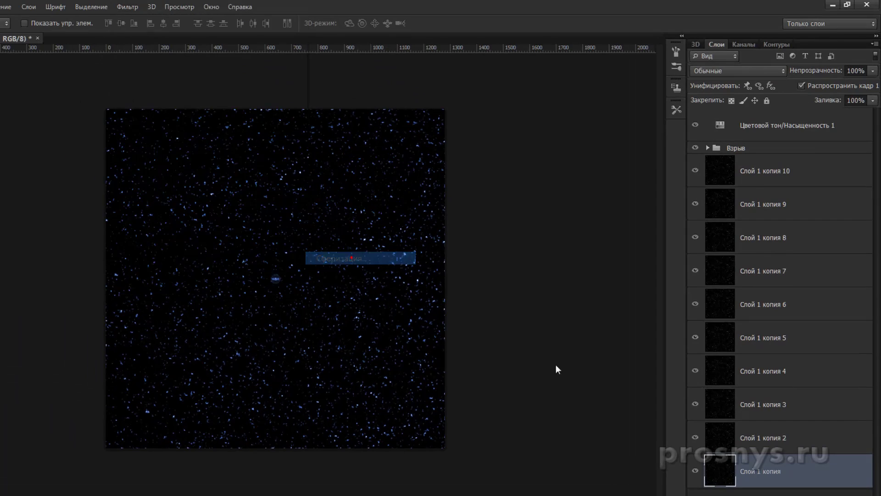
{"action": "type", "text": "-1"}
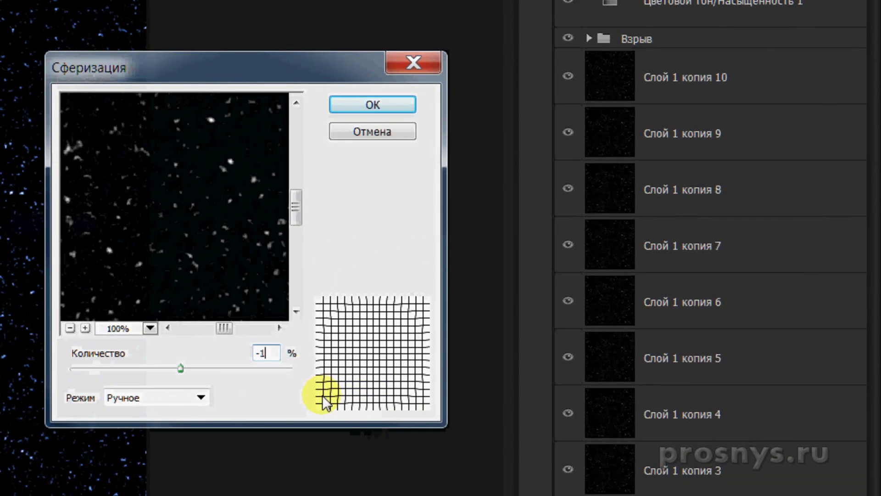
{"action": "type", "text": "00"}
{"action": "key", "text": "Return"}
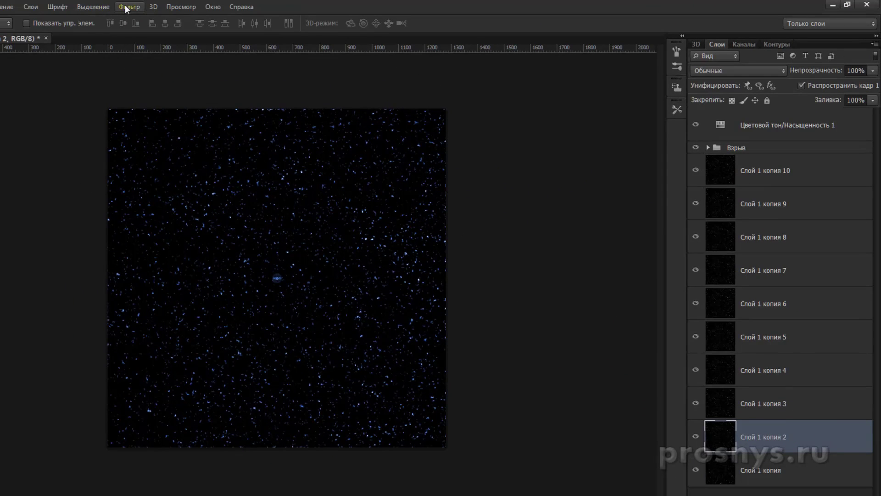
- Apply a somewhat weaker negative Spherize distortion to Слой 1 копия 2
{"action": "left_click", "coordinate": [125, 6]}
{"action": "mouse_move", "coordinate": [163, 156]}
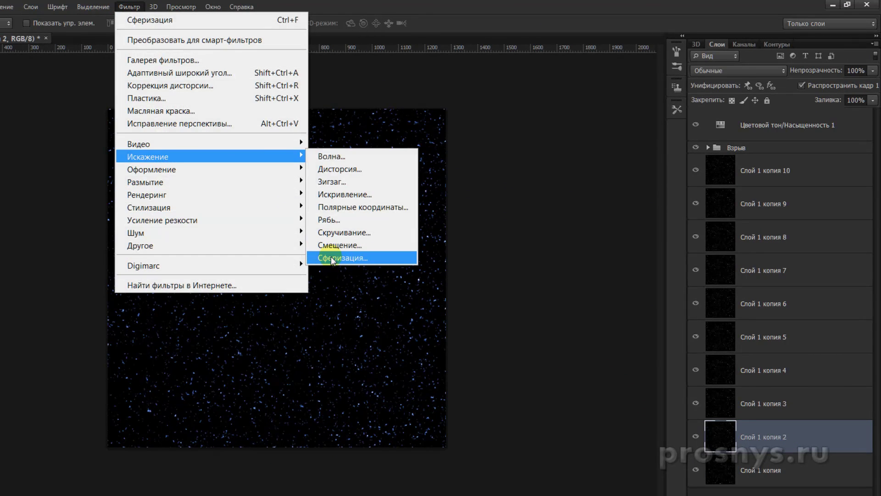
{"action": "left_click", "coordinate": [333, 259]}
{"action": "type", "text": "-100"}
{"action": "key", "text": "Return"}
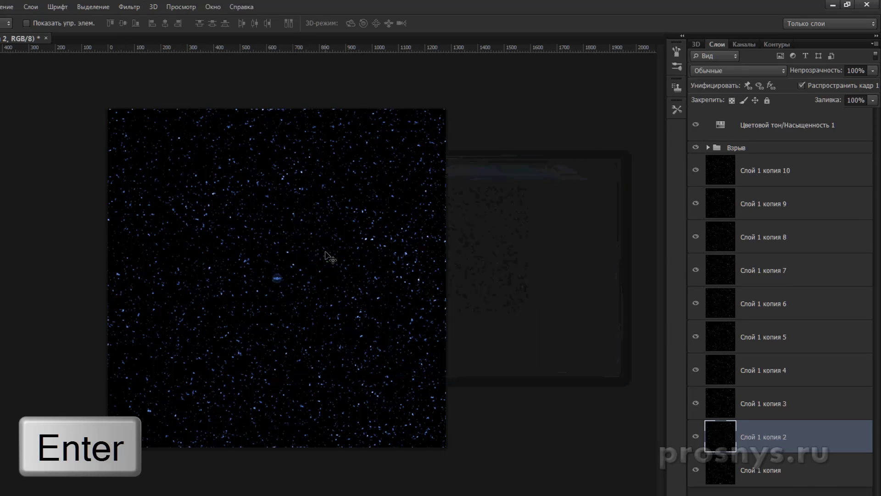
- Apply Spherize to Слой 1 копия 3 and Слой 1 копия 4, weakening the inward distortion on each successive layer
{"action": "left_click", "coordinate": [809, 414]}
{"action": "left_click", "coordinate": [129, 6]}
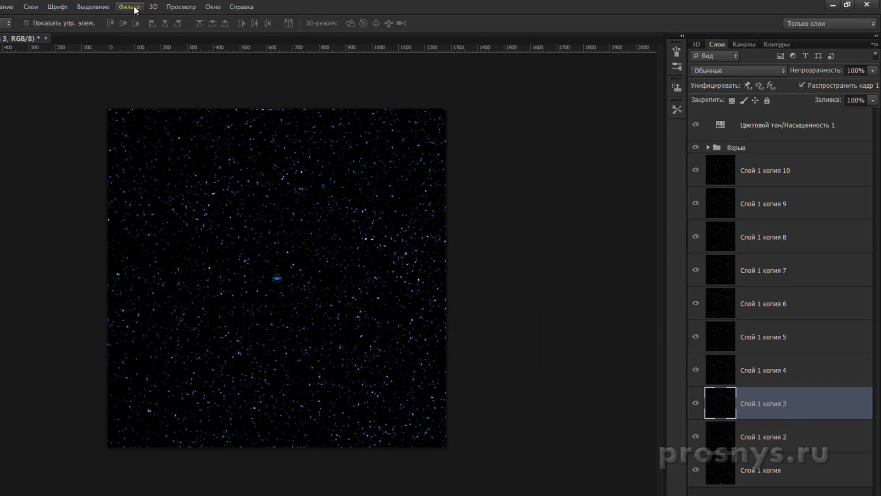
{"action": "left_click", "coordinate": [342, 257]}
{"action": "key", "text": "Return"}
{"action": "left_click", "coordinate": [764, 370]}
{"action": "left_click", "coordinate": [129, 6]}
{"action": "mouse_move", "coordinate": [147, 156]}
{"action": "left_click", "coordinate": [342, 258]}
{"action": "key", "text": "Return"}
- Apply Spherize to Слой 1 копия 5 and Слой 1 копия 6, raising the amount again on each layer
{"action": "left_click", "coordinate": [764, 336]}
{"action": "left_click", "coordinate": [129, 6]}
{"action": "left_click", "coordinate": [343, 257]}
{"action": "key", "text": "Return"}
{"action": "left_click", "coordinate": [764, 303]}
{"action": "left_click", "coordinate": [129, 6]}
{"action": "left_click", "coordinate": [364, 257]}
{"action": "left_click", "coordinate": [580, 187]}
- Continue the gradual increase of the Spherize amount on Слой 1 копия 7 and Слой 1 копия 8
{"action": "left_click", "coordinate": [764, 271]}
{"action": "left_click", "coordinate": [127, 7]}
{"action": "left_click", "coordinate": [349, 258]}
{"action": "key", "text": "Return"}
{"action": "left_click", "coordinate": [764, 237]}
{"action": "left_click", "coordinate": [129, 6]}
{"action": "left_click", "coordinate": [357, 259]}
{"action": "key", "text": "Return"}
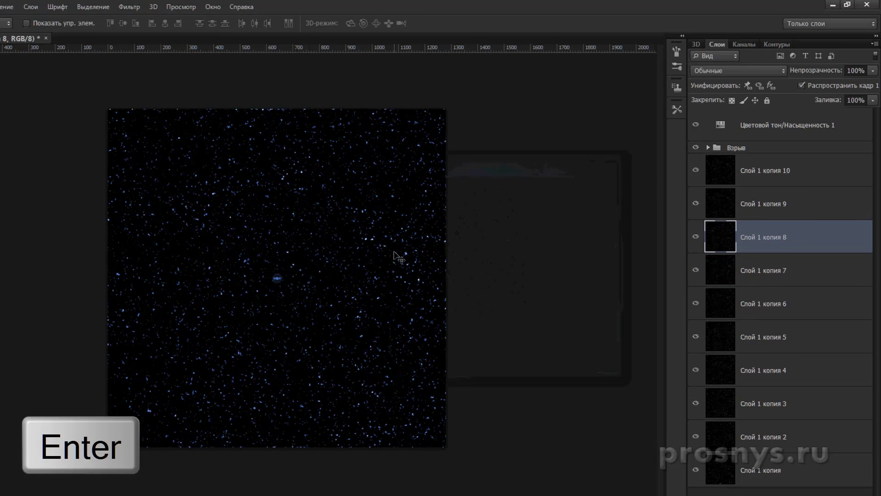
- Apply Spherize with a further increased amount to Слой 1 копия 9, and with 80% to Слой 1 копия 10
{"action": "left_click", "coordinate": [765, 204]}
{"action": "left_click", "coordinate": [129, 6]}
{"action": "left_click", "coordinate": [363, 257]}
{"action": "key", "text": "Return"}
{"action": "left_click", "coordinate": [820, 173]}
{"action": "left_click", "coordinate": [129, 6]}
{"action": "left_click", "coordinate": [368, 254]}
{"action": "type", "text": "80"}
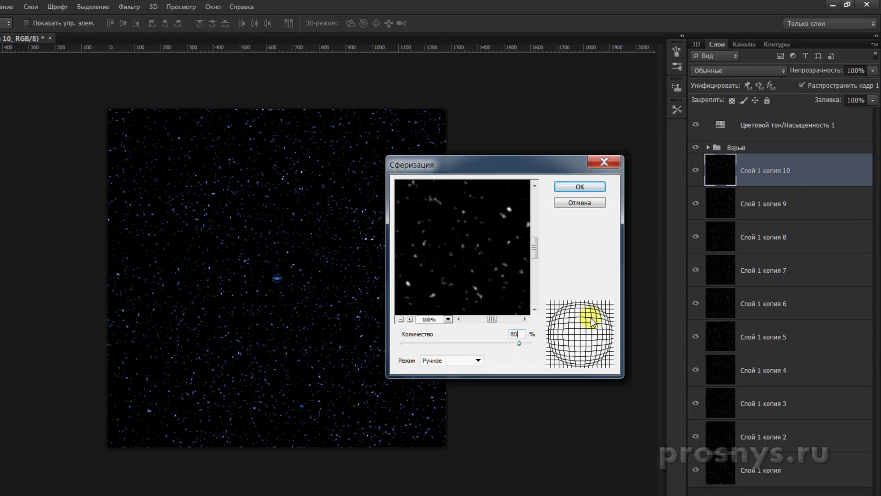
{"action": "key", "text": "Return"}
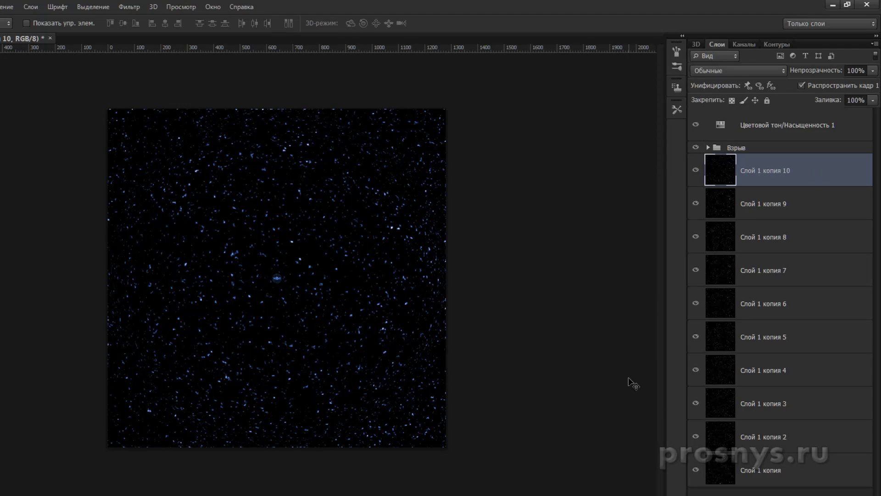
- Hide the star layers from Слой 1 копия 10 down to Слой 1 копия 2, leaving Слой 1 копия visible in frame 1
{"action": "left_click_drag", "start_coordinate": [696, 181], "coordinate": [696, 437]}
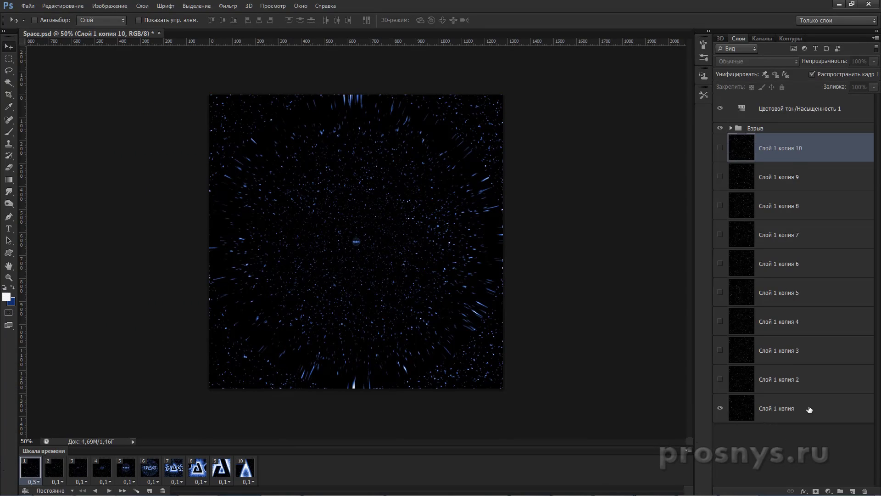
{"action": "left_click", "coordinate": [735, 469]}
- Show Слой 1 копия 2 in frame 2, Слой 1 копия 3 in frame 3 and Слой 1 копия 4 in frame 4
{"action": "left_click", "coordinate": [54, 471]}
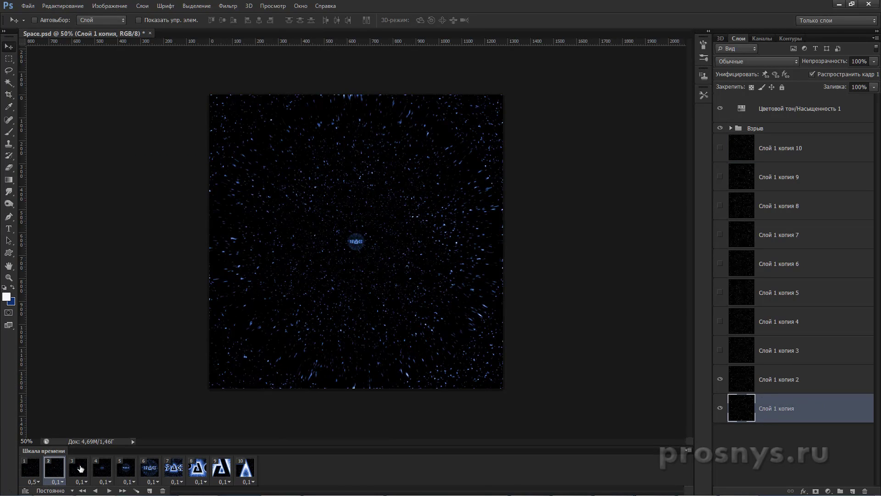
{"action": "left_click", "coordinate": [80, 468]}
{"action": "left_click", "coordinate": [719, 351]}
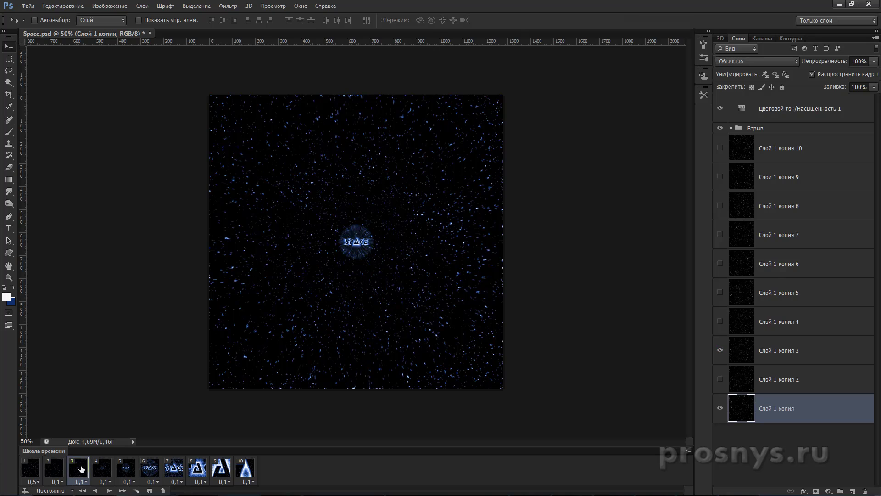
{"action": "left_click", "coordinate": [101, 468]}
{"action": "left_click", "coordinate": [719, 320]}
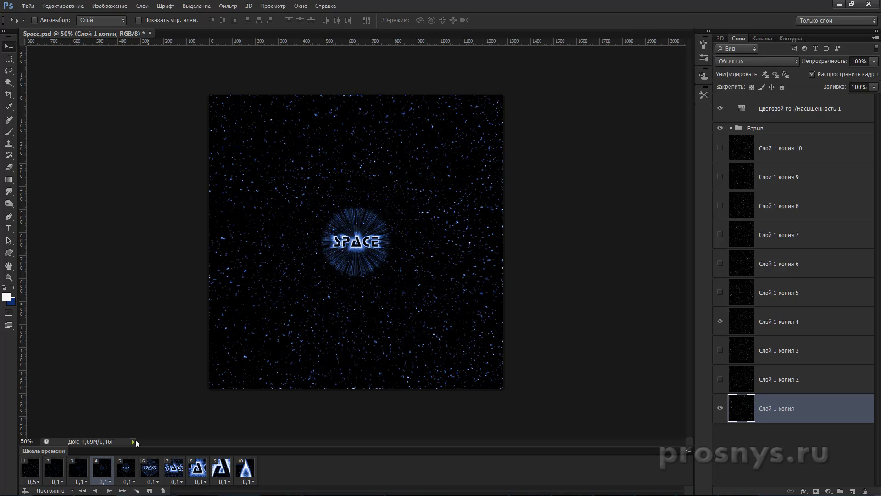
- Show Слой 1 копия 5, 6 and 7 in frames 5, 6 and 7 respectively
{"action": "left_click", "coordinate": [125, 467]}
{"action": "left_click", "coordinate": [149, 467]}
{"action": "left_click", "coordinate": [173, 468]}
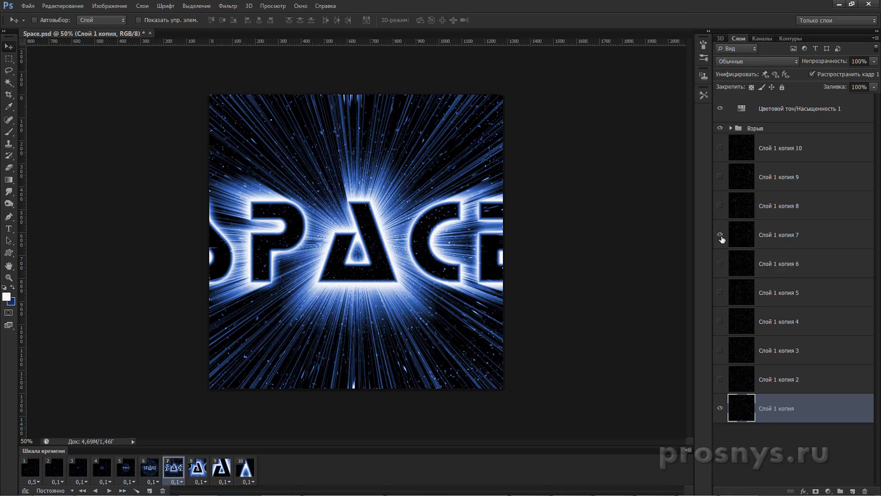
- Show Слой 1 копия 8, 9 and 10 in frames 8, 9 and 10 respectively
{"action": "left_click", "coordinate": [198, 467]}
{"action": "left_click", "coordinate": [221, 467]}
{"action": "left_click", "coordinate": [252, 469]}
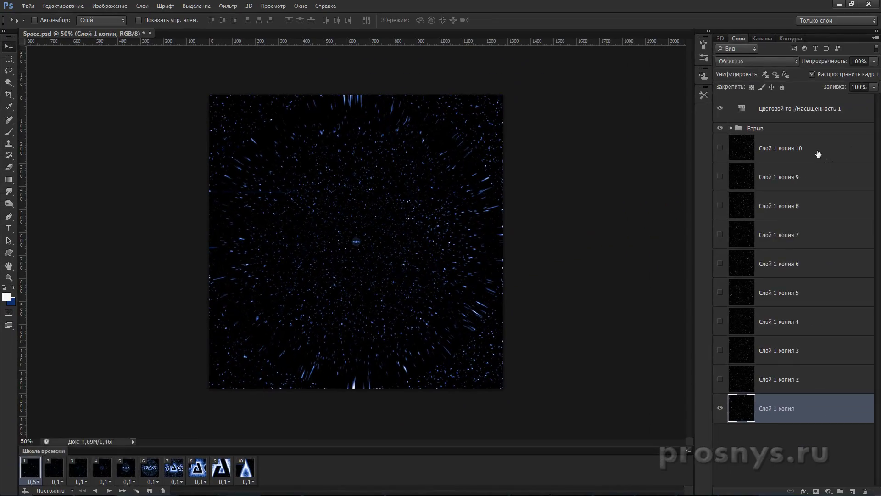
- Scale all the star layers, Слой 1 копия through Слой 1 копия 10, to about 157% from the centre and play the animation
{"action": "left_click", "coordinate": [819, 154], "text": "shift"}
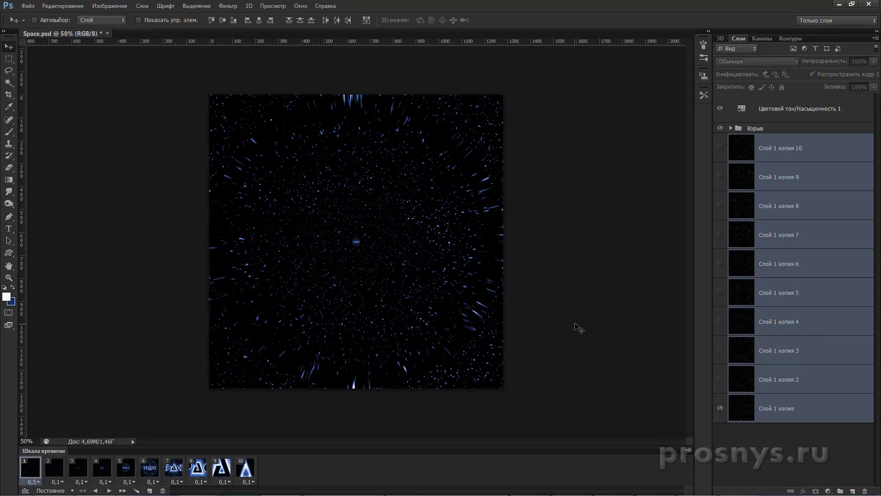
{"action": "key", "text": "ctrl+t"}
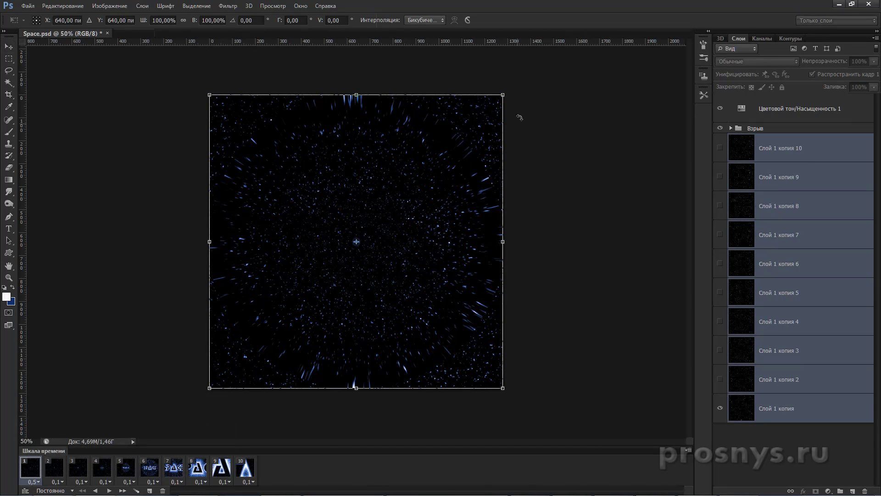
{"action": "left_click_drag", "start_coordinate": [505, 94], "coordinate": [629, 54]}
{"action": "key", "text": "Return"}
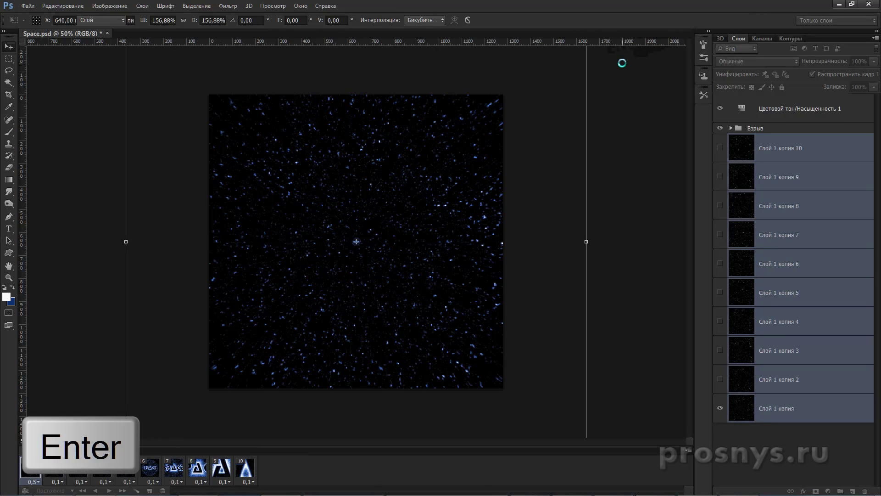
{"action": "left_click", "coordinate": [110, 490]}
- Group all the star layers and name the group Звезды
{"action": "key", "text": "ctrl+alt+a"}
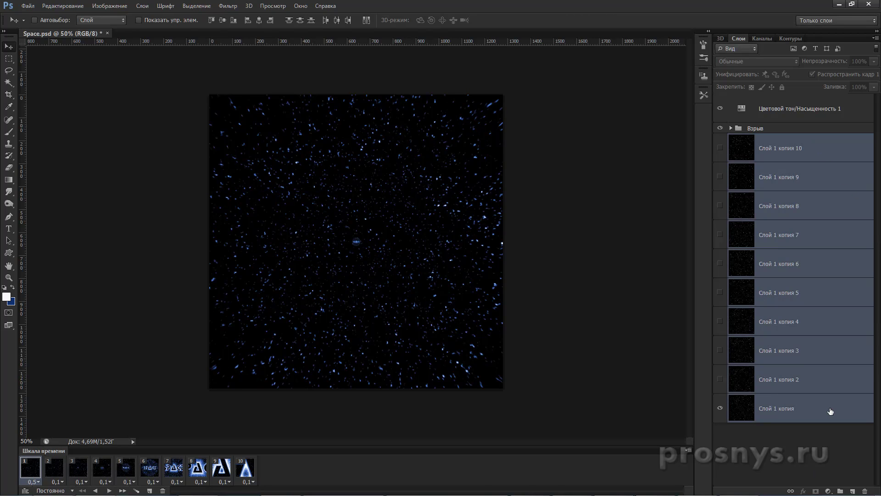
{"action": "key", "text": "ctrl+g"}
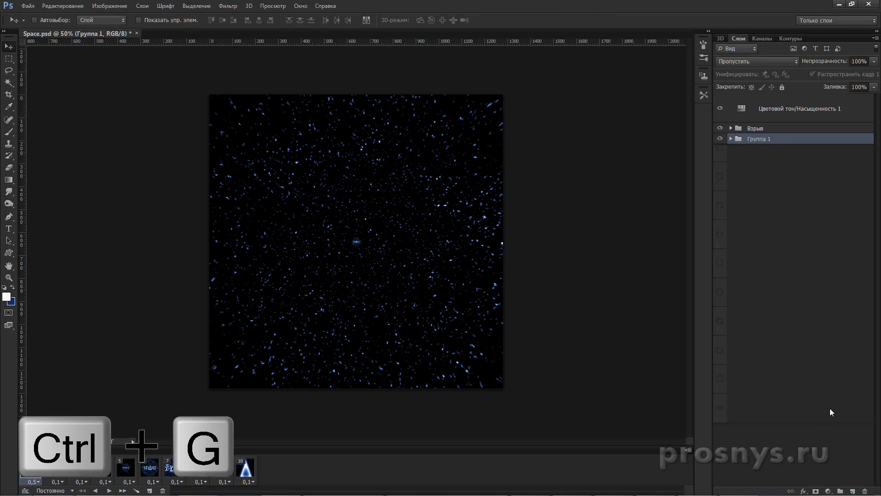
{"action": "double_click", "coordinate": [764, 139]}
{"action": "key", "text": "Return"}
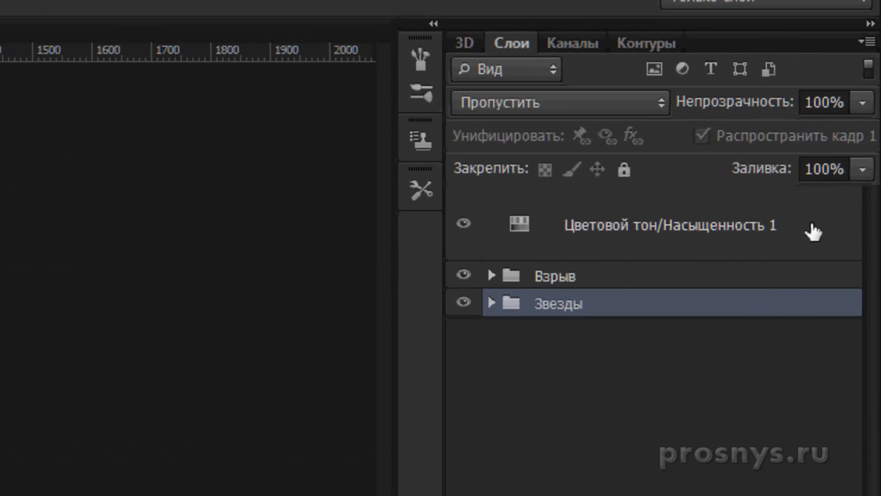
- Set the hue of the Цветовой тон/Насыщенность 1 adjustment layer to 250
{"action": "left_click", "coordinate": [817, 109]}
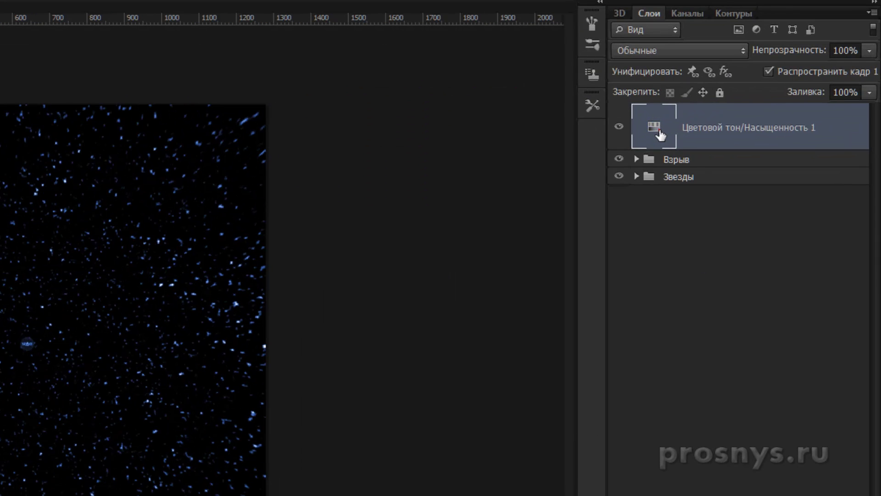
{"action": "double_click", "coordinate": [745, 112]}
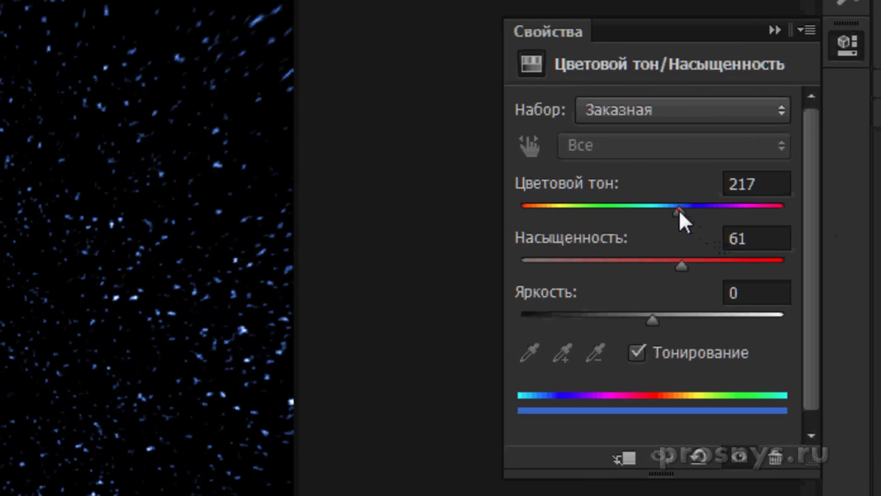
{"action": "left_click_drag", "start_coordinate": [680, 212], "coordinate": [670, 239]}
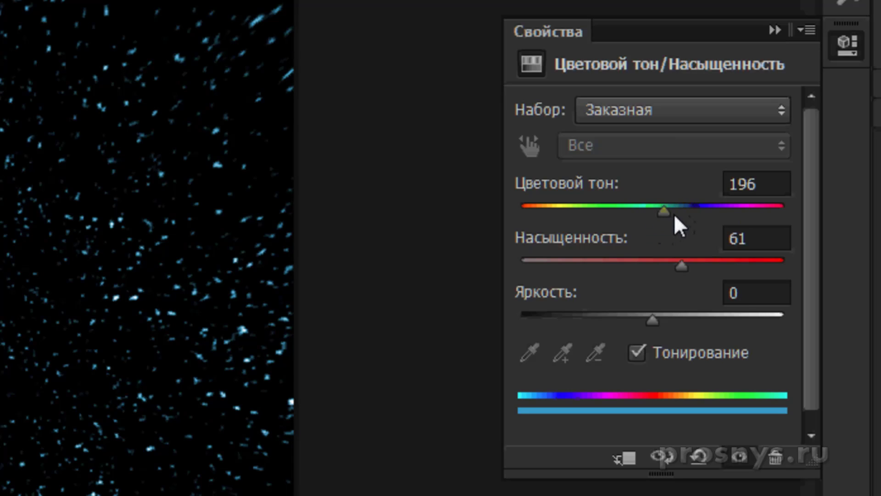
{"action": "left_click_drag", "start_coordinate": [663, 220], "coordinate": [706, 229]}
{"action": "left_click_drag", "start_coordinate": [775, 187], "coordinate": [698, 187]}
{"action": "type", "text": "250"}
{"action": "key", "text": "Return"}
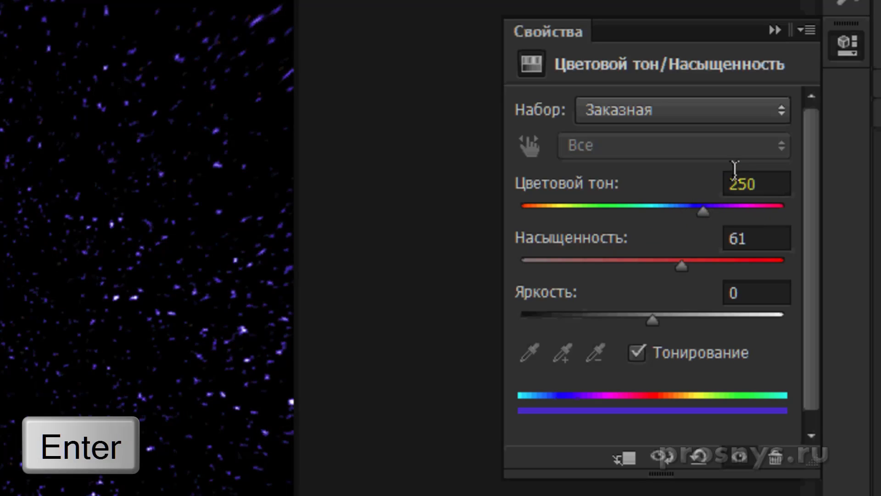
- Duplicate the Hue/Saturation adjustment layer twice, setting the first copy's hue to 245 and the second copy's to 240
{"action": "key", "text": "ctrl+j"}
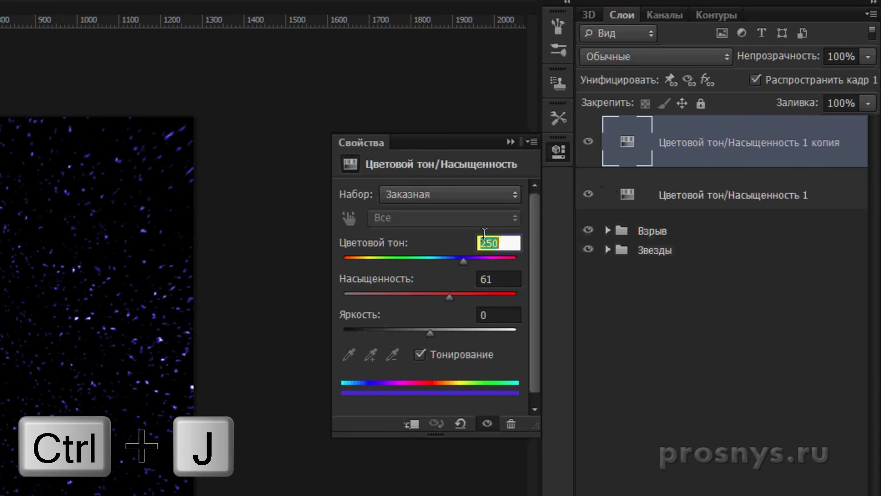
{"action": "type", "text": "245"}
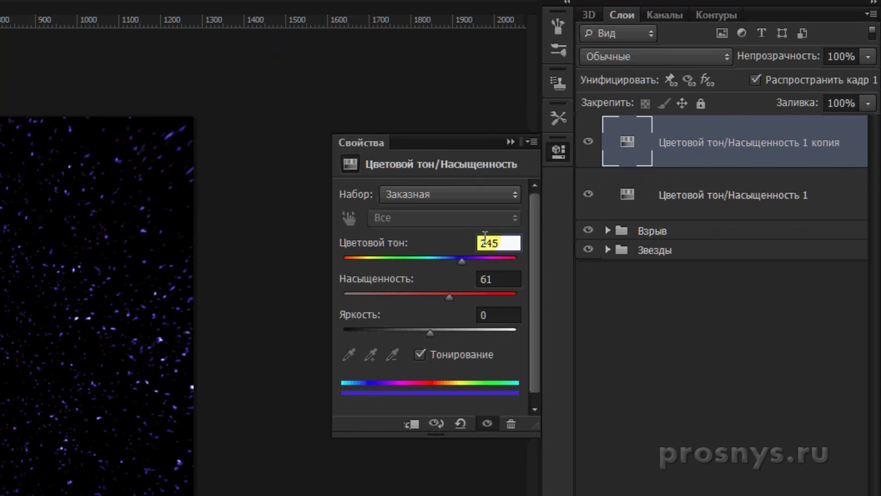
{"action": "key", "text": "Return"}
{"action": "key", "text": "ctrl+j"}
{"action": "left_click", "coordinate": [484, 236]}
{"action": "type", "text": "240"}
{"action": "key", "text": "Return"}
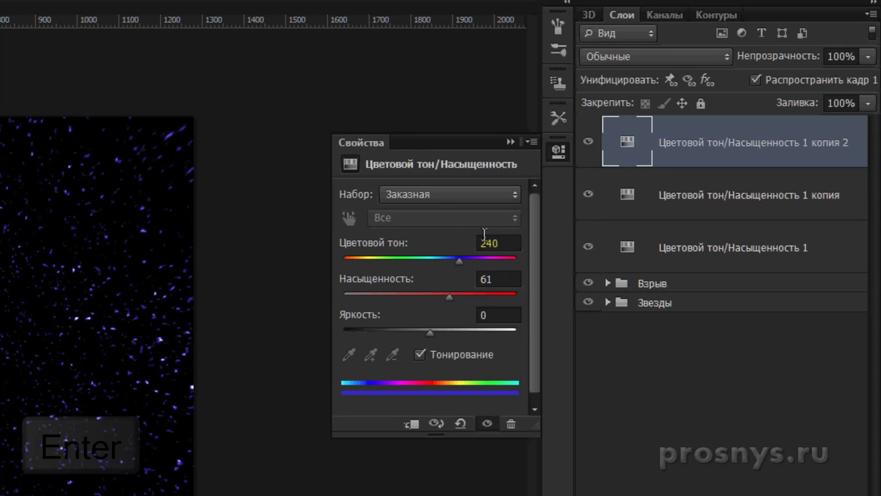
- Continue duplicating the Hue/Saturation layer up to копия 9, lowering the hue on successive copies through 230, 220 and 210
{"action": "key", "text": "ctrl+j"}
{"action": "left_click", "coordinate": [484, 236]}
{"action": "type", "text": "230"}
{"action": "key", "text": "Return"}
{"action": "key", "text": "ctrl+j"}
{"action": "key", "text": "ctrl+j"}
{"action": "key", "text": "ctrl+j"}
{"action": "left_click", "coordinate": [485, 242]}
{"action": "type", "text": "220"}
{"action": "key", "text": "Return"}
{"action": "key", "text": "ctrl+j"}
{"action": "key", "text": "ctrl+j"}
{"action": "key", "text": "ctrl+j"}
{"action": "left_click", "coordinate": [484, 242]}
{"action": "type", "text": "210"}
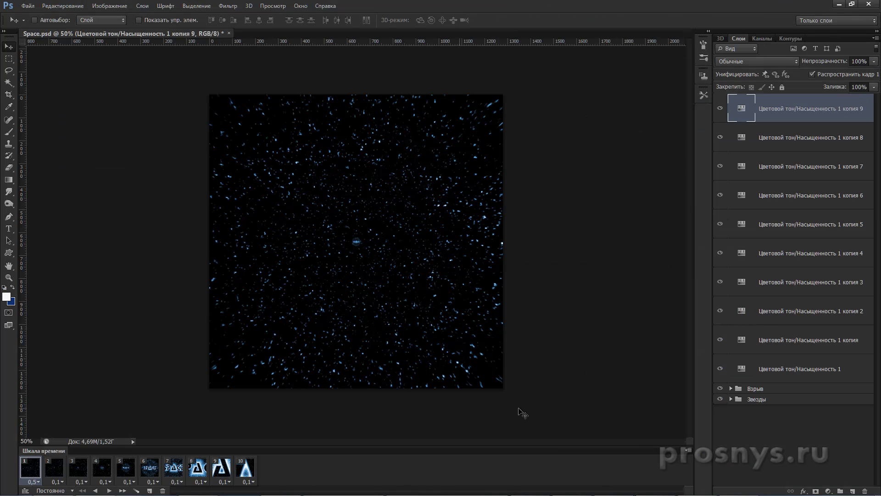
- Hide all the Hue/Saturation copies in frame 1, and show one successive copy per frame from frame 2 to копия 9 in frame 10
{"action": "left_click_drag", "start_coordinate": [719, 118], "coordinate": [737, 385]}
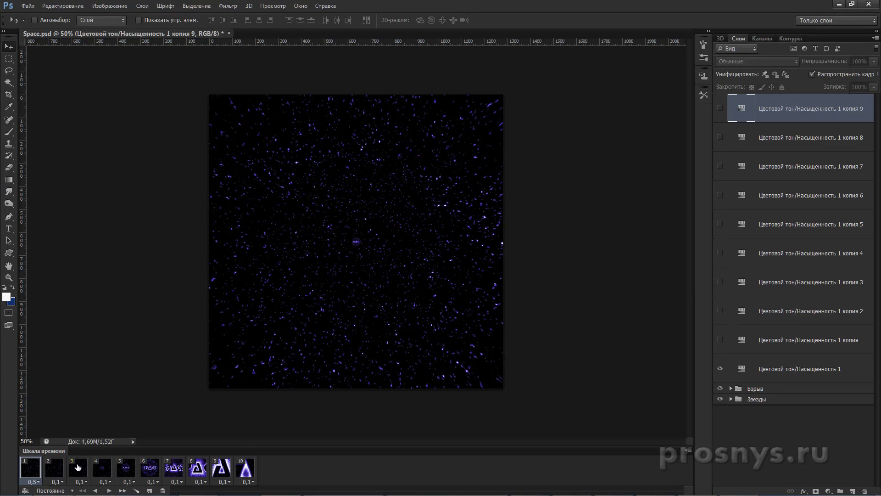
{"action": "left_click", "coordinate": [54, 467]}
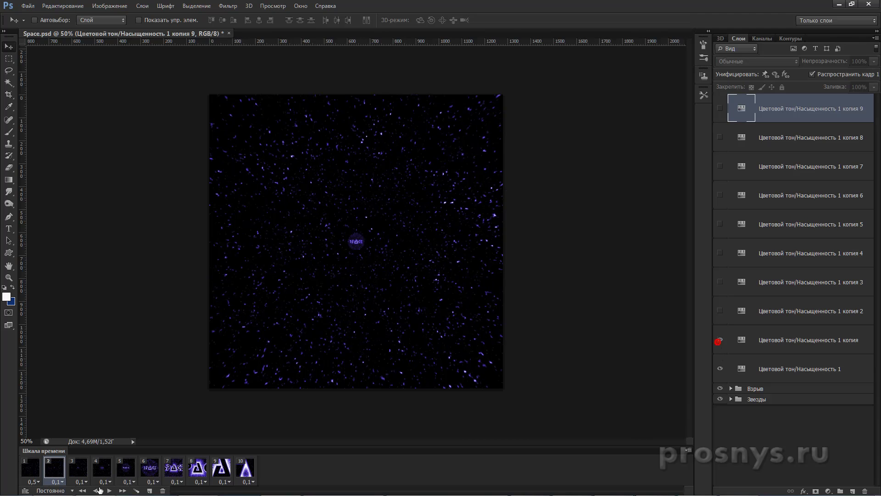
{"action": "left_click", "coordinate": [79, 469]}
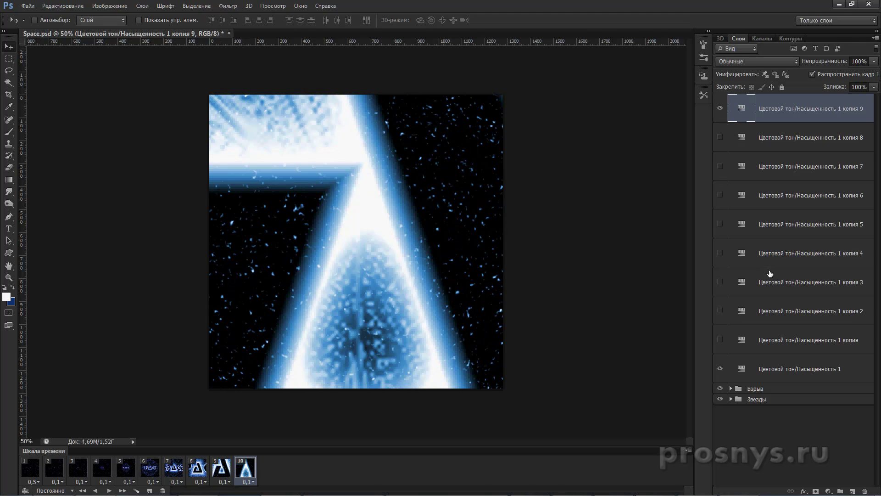
- Group all the Hue/Saturation adjustment layers and name the group Цвет
{"action": "left_click", "coordinate": [787, 367], "text": "shift"}
{"action": "key", "text": "ctrl+g"}
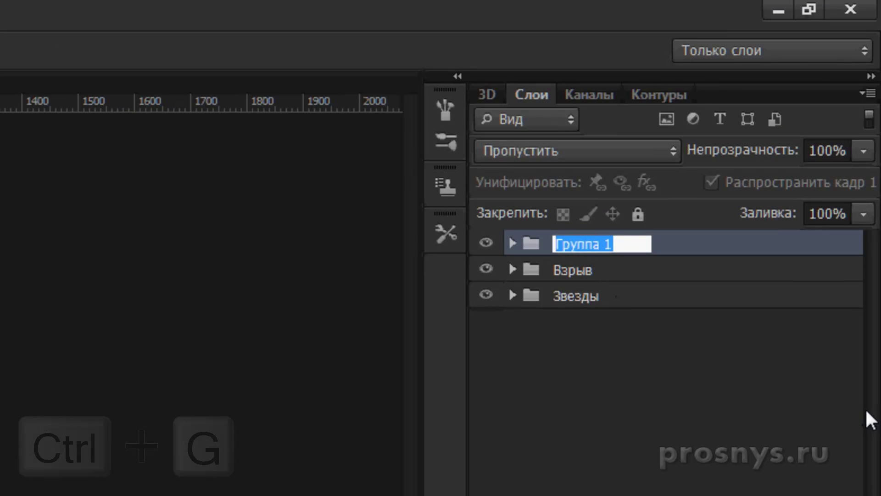
{"action": "type", "text": "Цвет"}
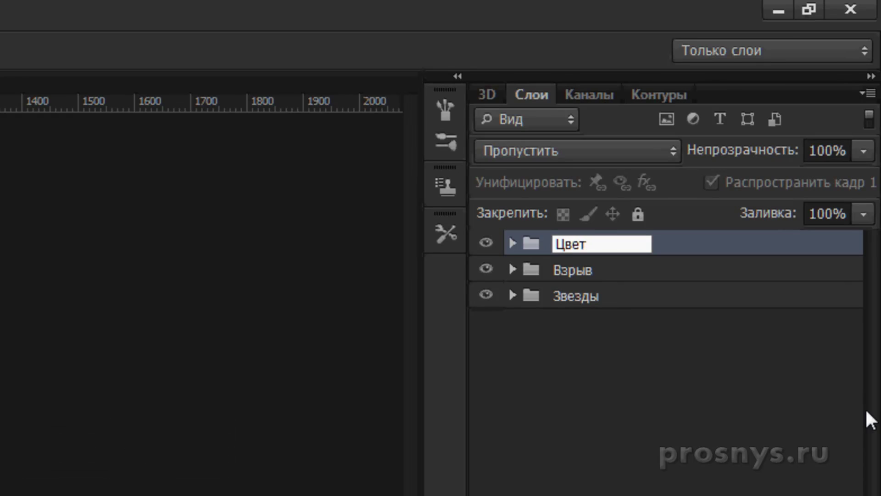
{"action": "key", "text": "Return"}
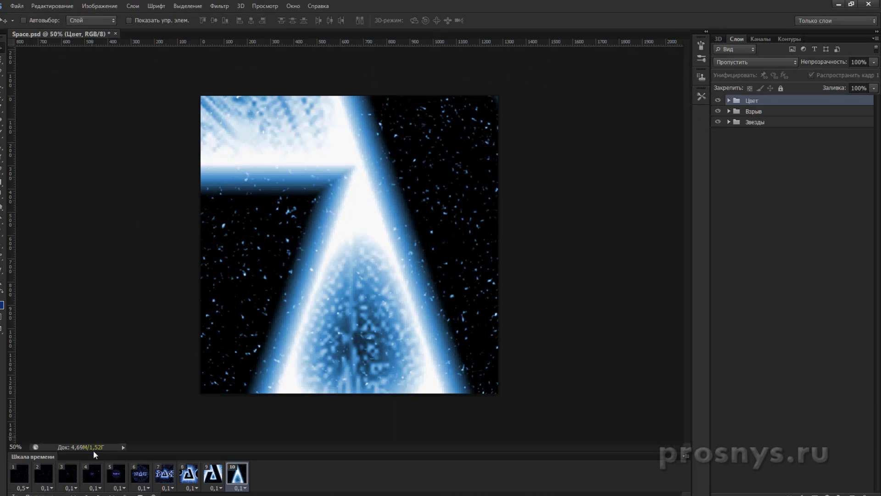
- Delete frame 9 from the timeline, playing the animation before and after the removal
{"action": "left_click", "coordinate": [110, 490]}
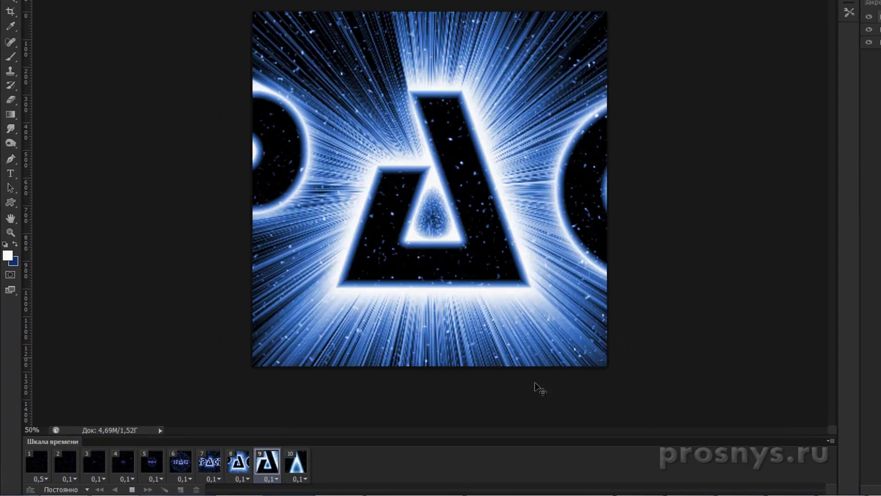
{"action": "left_click", "coordinate": [243, 472]}
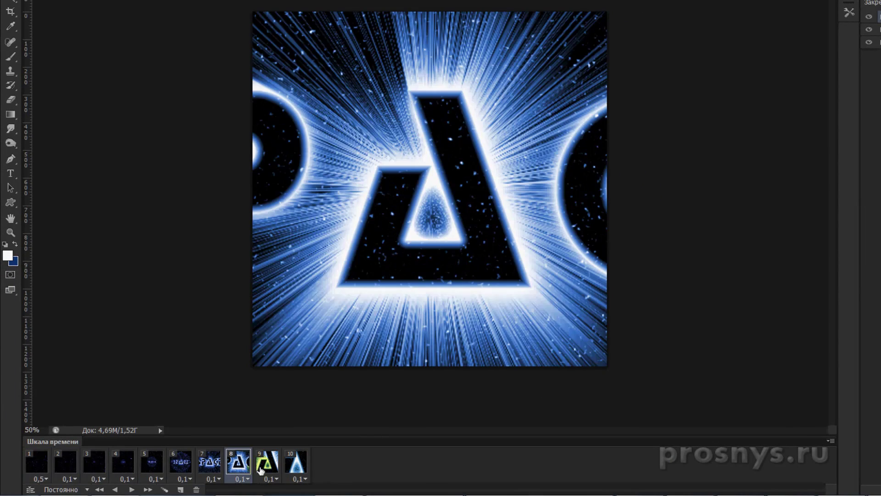
{"action": "left_click", "coordinate": [266, 468]}
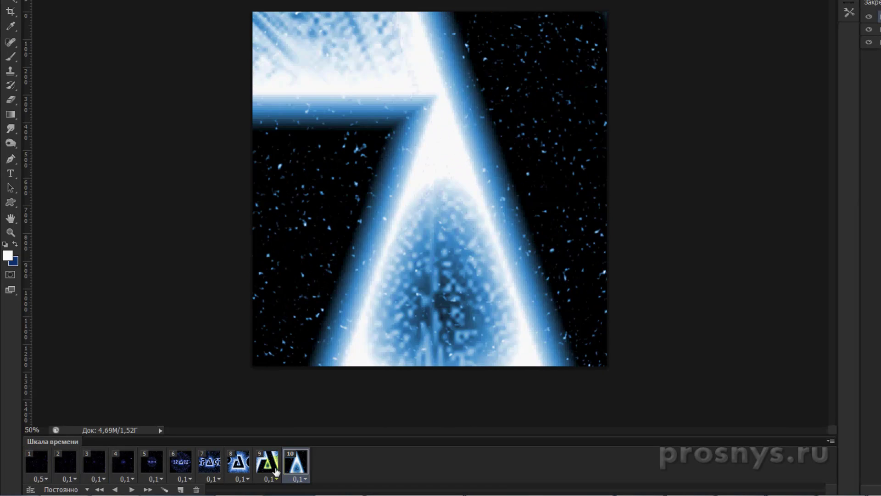
{"action": "left_click", "coordinate": [271, 464]}
{"action": "left_click", "coordinate": [196, 490]}
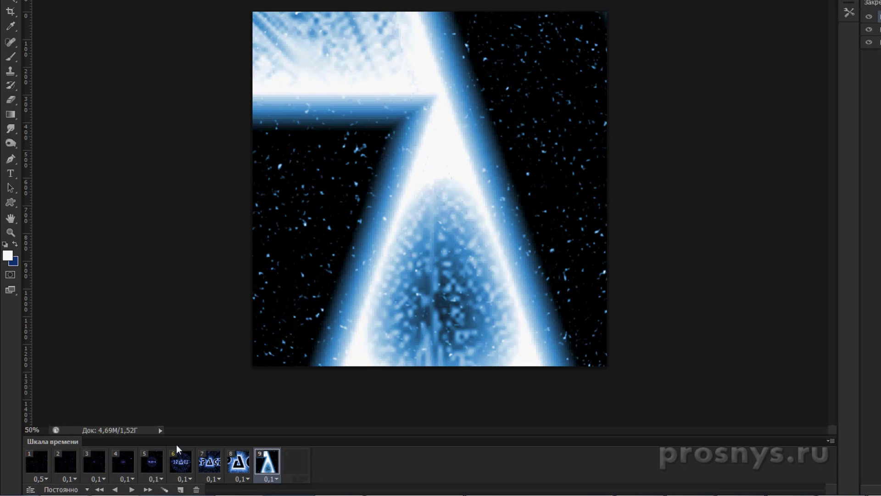
{"action": "left_click", "coordinate": [132, 489]}
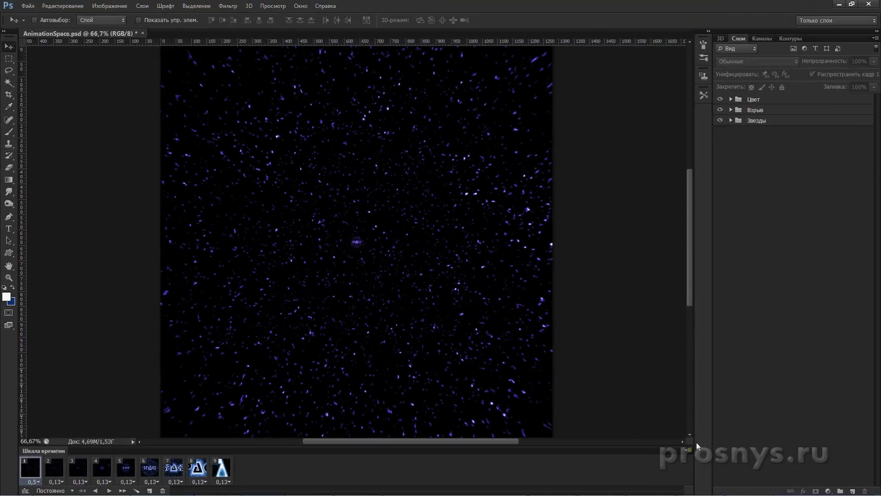
- Start a Save for Web export of the animation and set its format to GIF
{"action": "key", "text": "ctrl+shift+alt+s"}
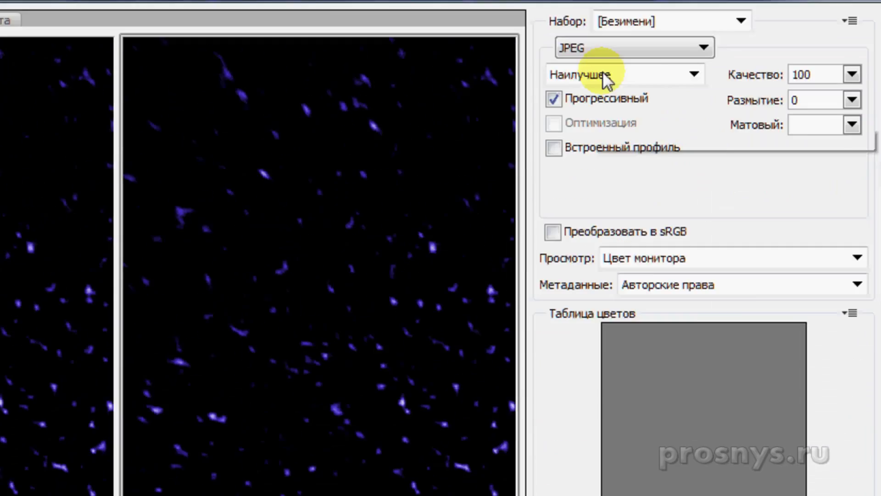
{"action": "left_click", "coordinate": [600, 88]}
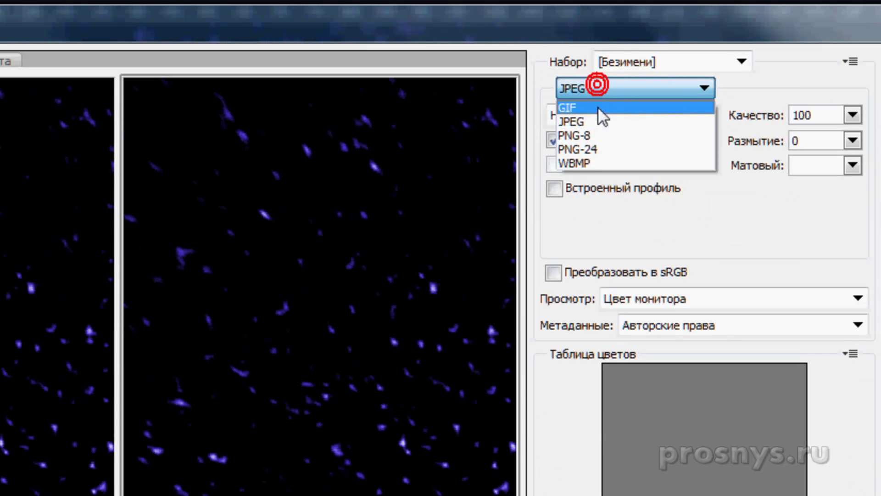
{"action": "left_click", "coordinate": [597, 109]}
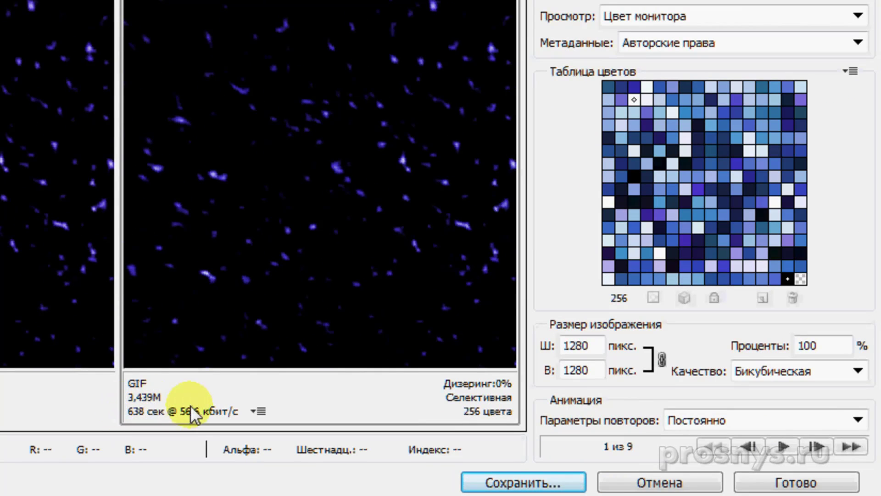
- Set the exported GIF's size to 200 by 200 pixels and play the animation in the export preview
{"action": "double_click", "coordinate": [576, 348]}
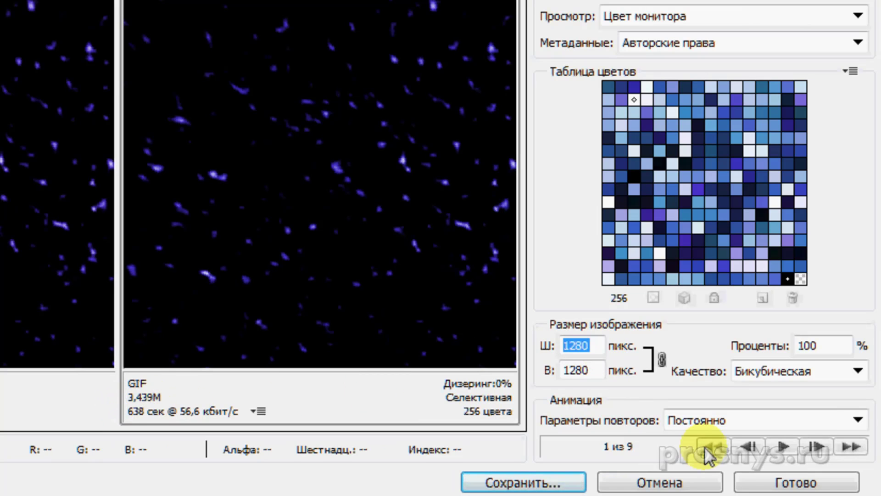
{"action": "type", "text": "200"}
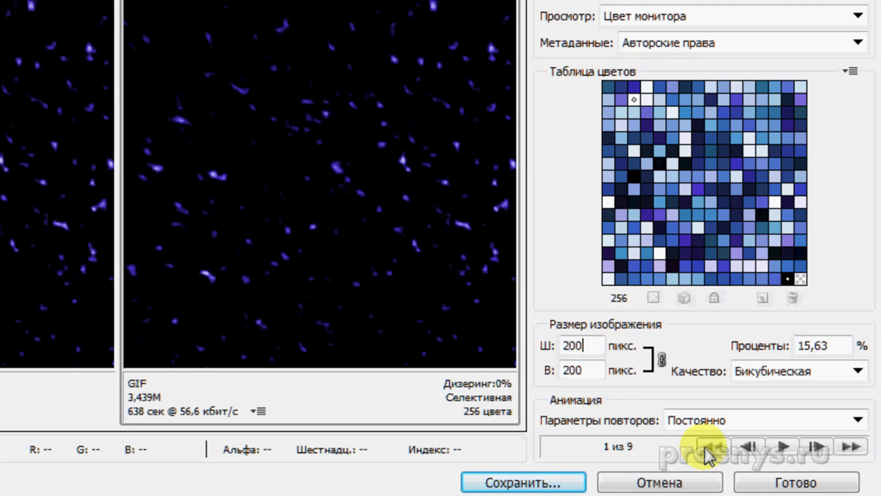
{"action": "key", "text": "Tab"}
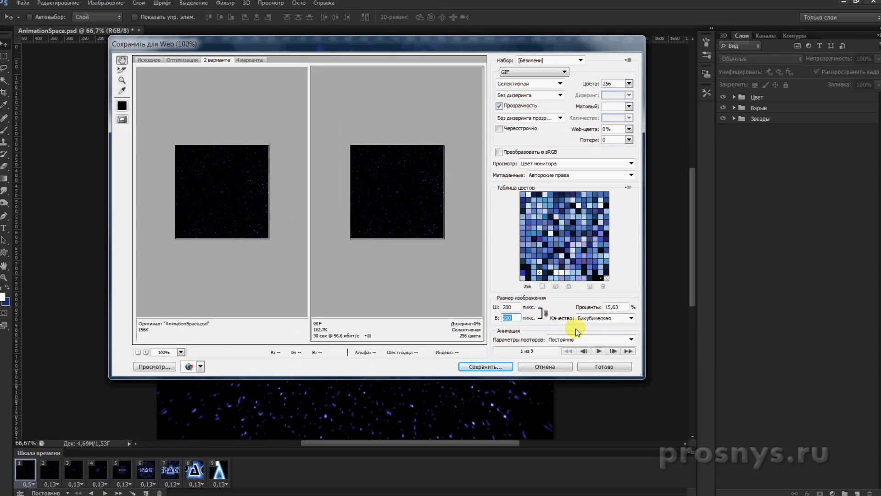
{"action": "left_click", "coordinate": [783, 446]}
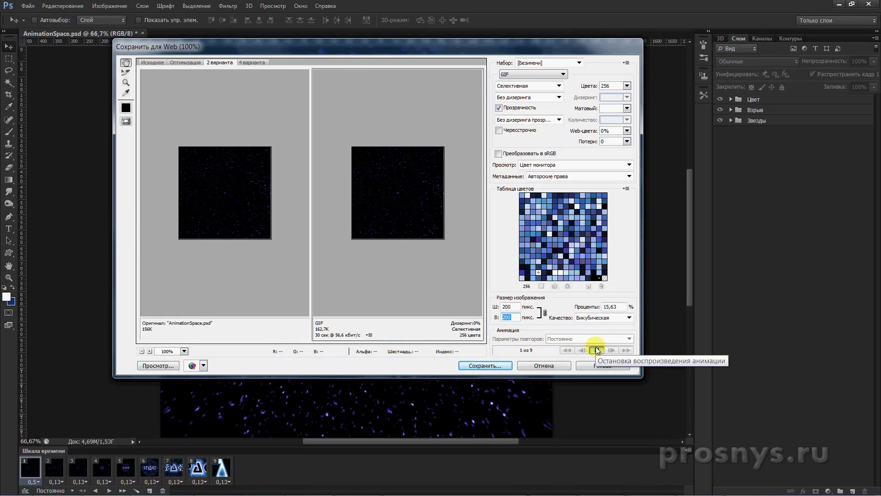